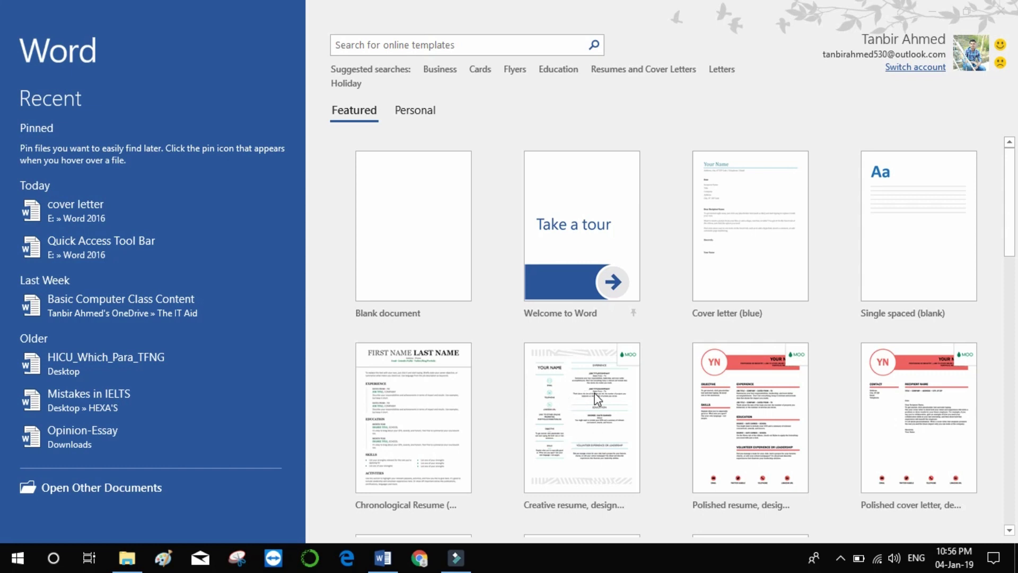
- Open Document1 as an empty page from the Start screen's Blank document tile
{"action": "left_click", "coordinate": [417, 229]}
{"action": "left_click", "coordinate": [417, 230]}
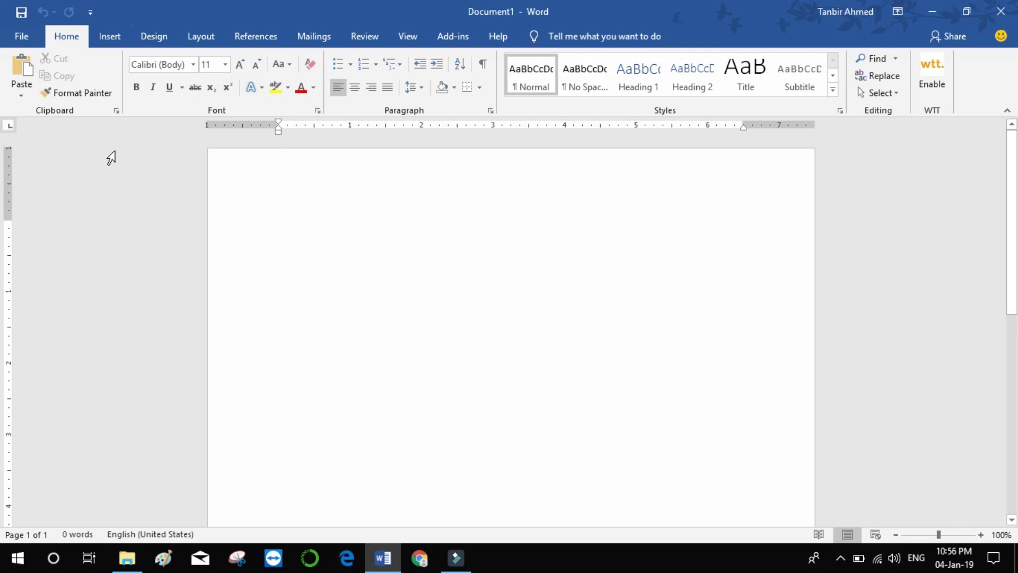
- Show the unsaved Document1's Info page in File backstage
{"action": "left_click", "coordinate": [23, 39]}
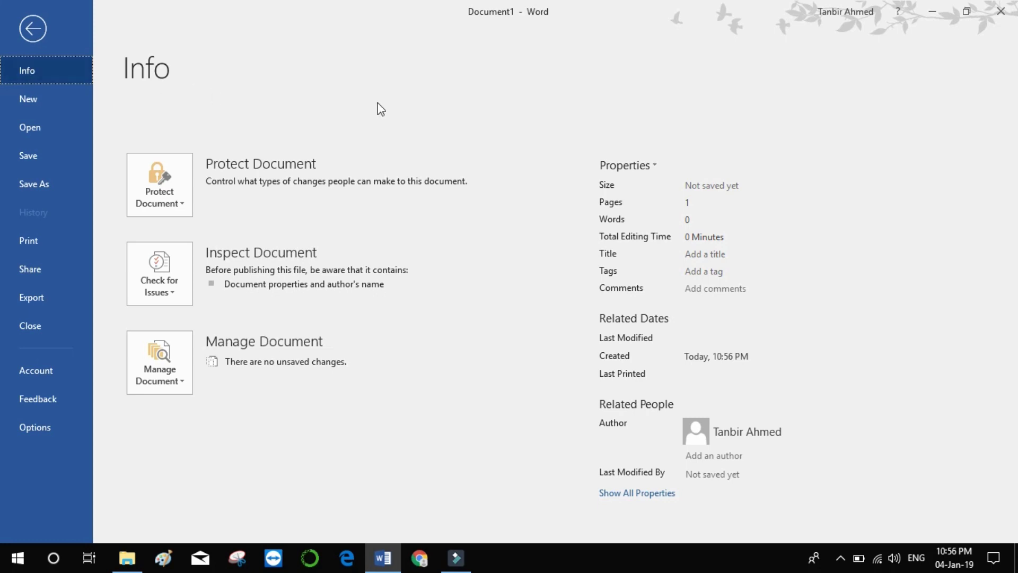
{"action": "left_click", "coordinate": [505, 201]}
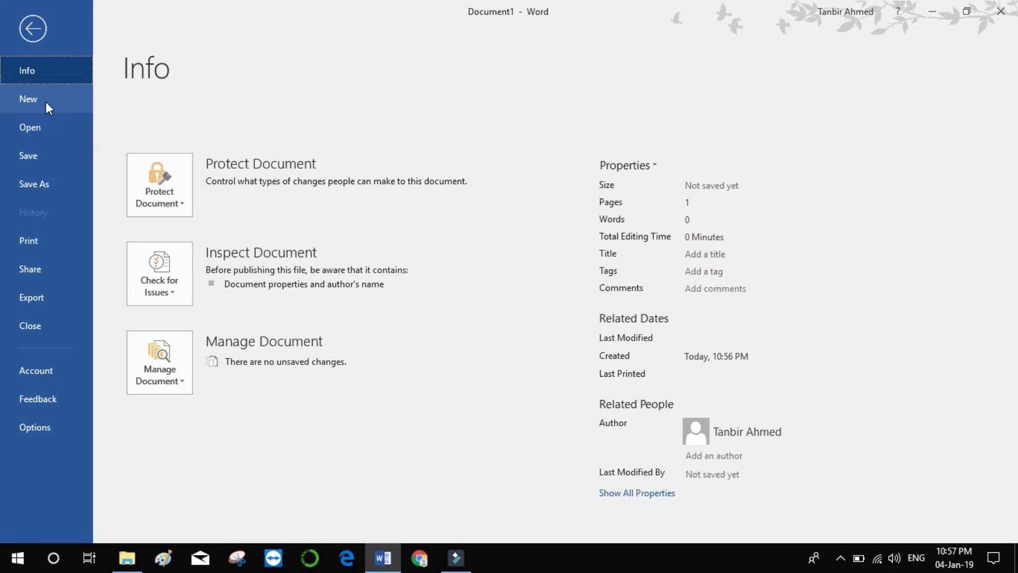
- Create Document2 from the Cover letter (blue) template on the New page
{"action": "left_click", "coordinate": [46, 101]}
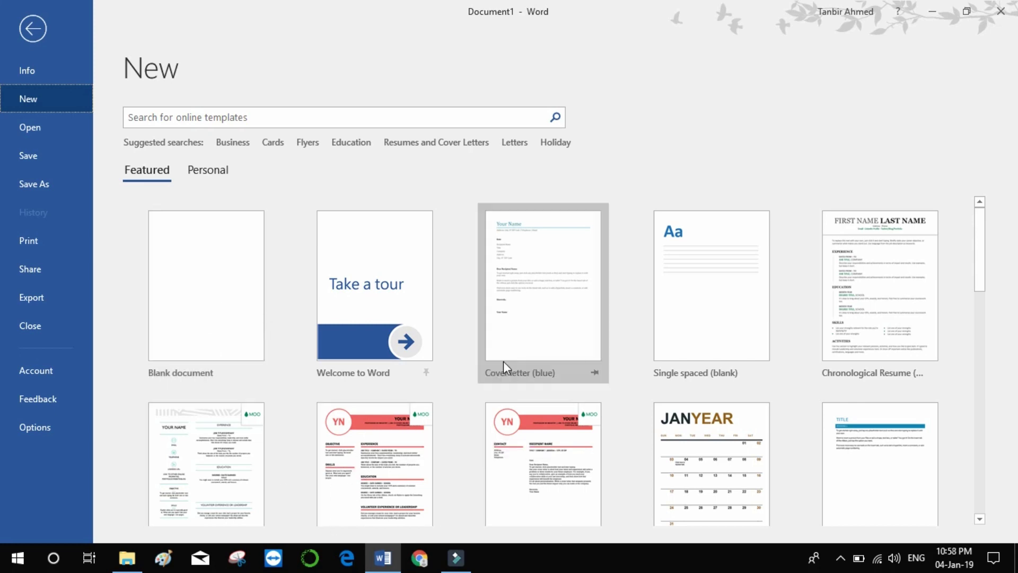
{"action": "left_click", "coordinate": [542, 286]}
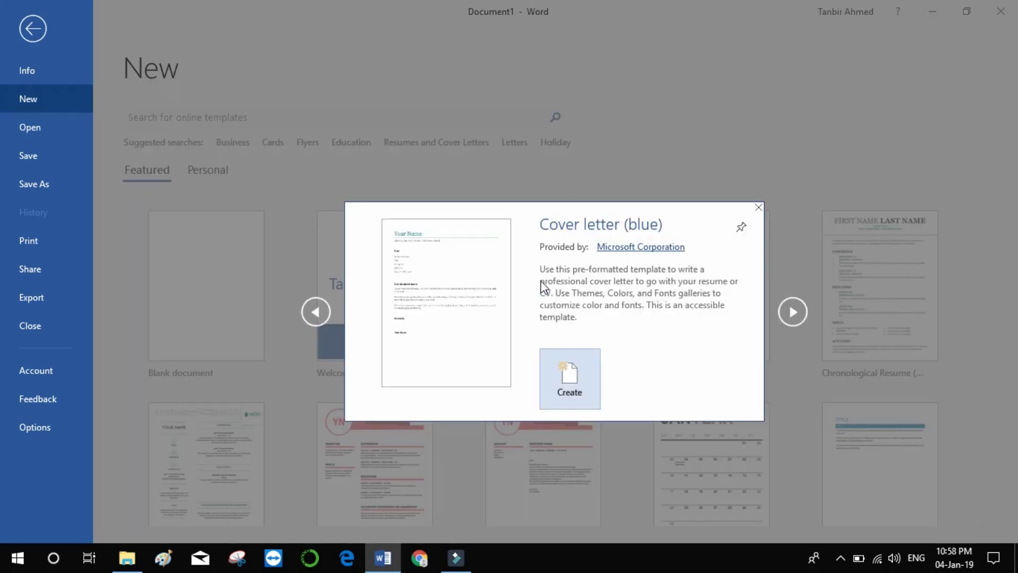
{"action": "left_click", "coordinate": [569, 378]}
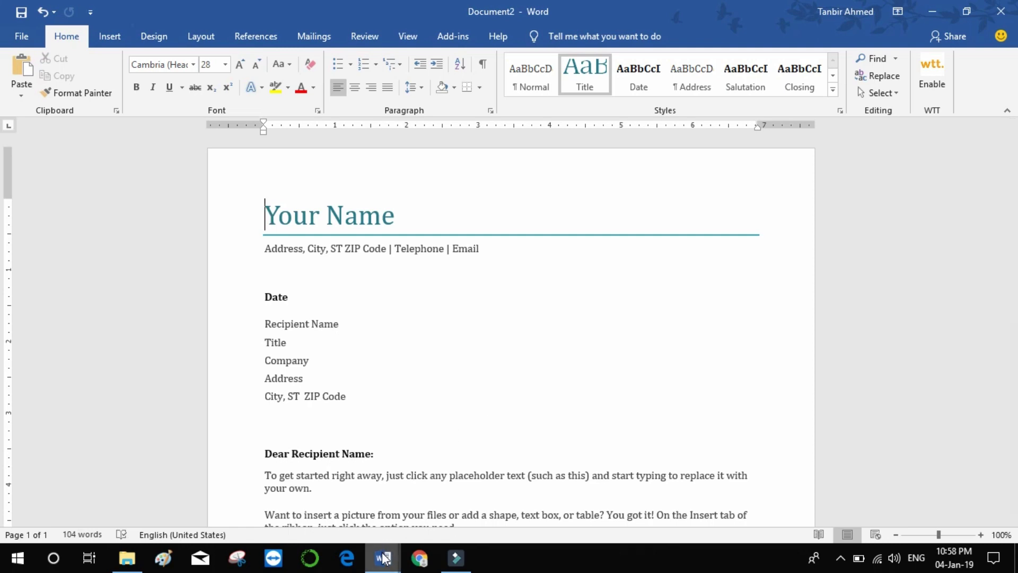
{"action": "mouse_move", "coordinate": [383, 558]}
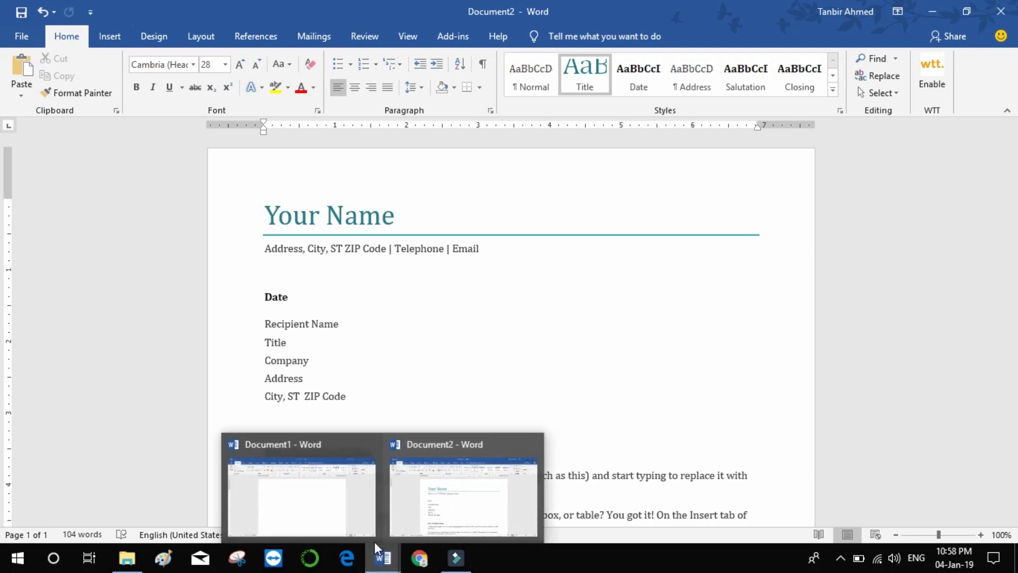
- Switch between Document1 and Document2, select the Date placeholder, then show Document2's Info page
{"action": "left_click", "coordinate": [340, 509]}
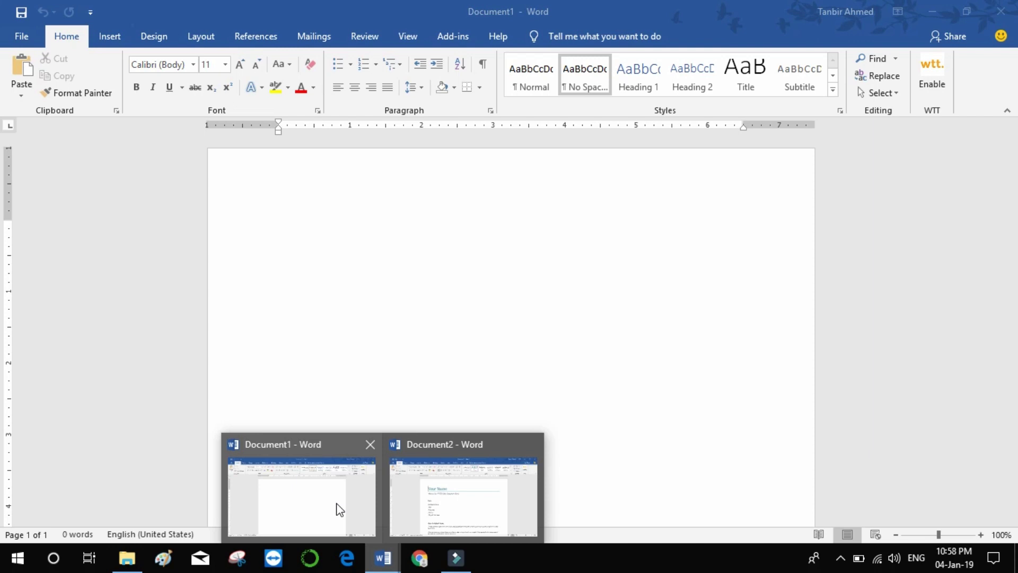
{"action": "left_click", "coordinate": [445, 500]}
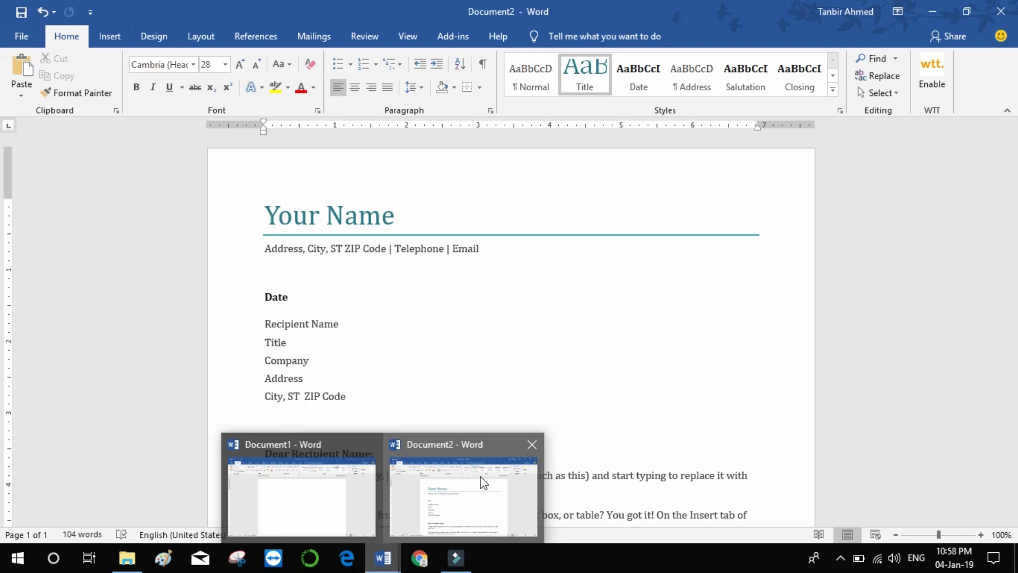
{"action": "left_click", "coordinate": [401, 277]}
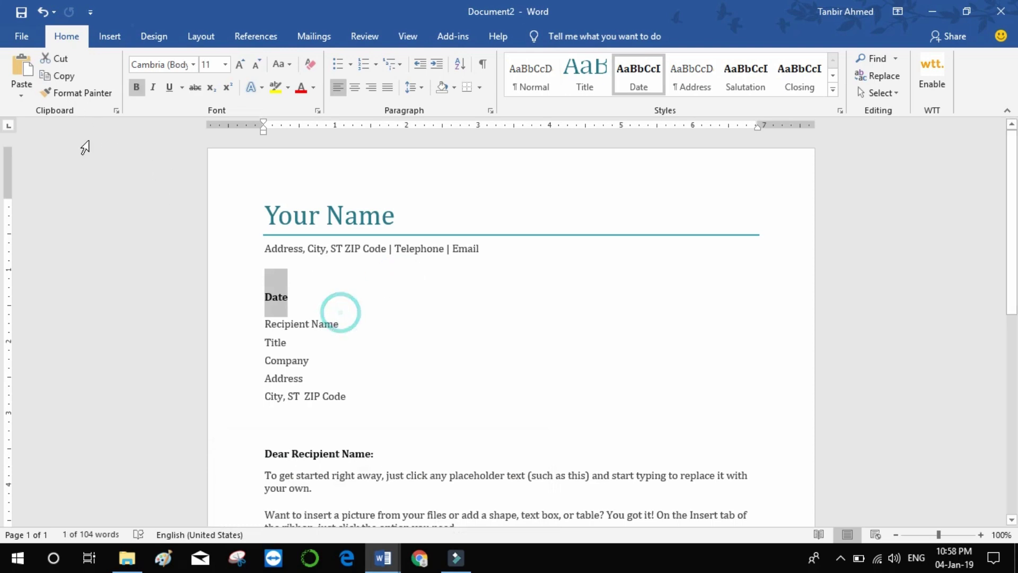
{"action": "left_click", "coordinate": [27, 36]}
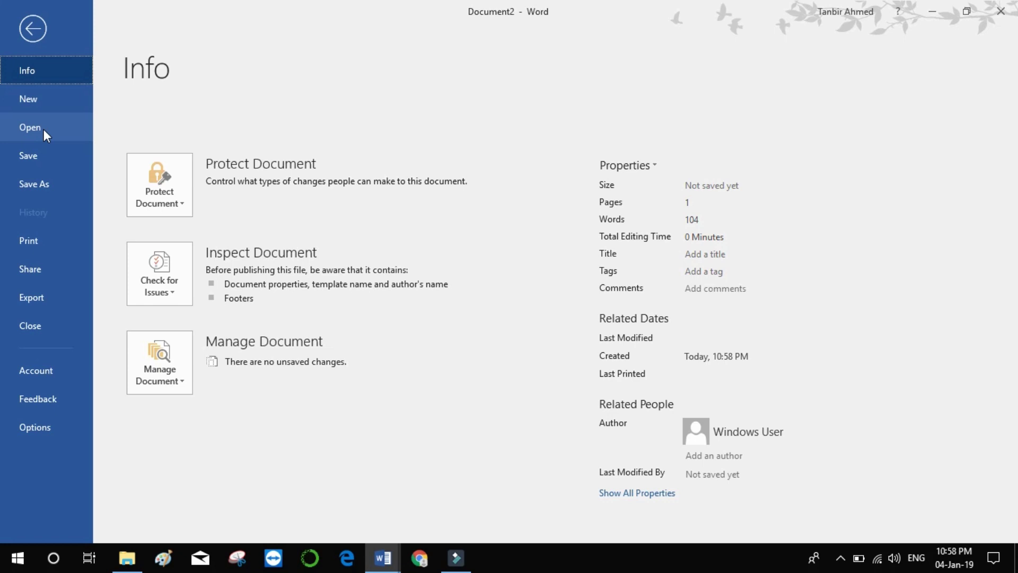
- Show the Open page and scroll through the Today, Last Week and Older recent documents
{"action": "left_click", "coordinate": [43, 129]}
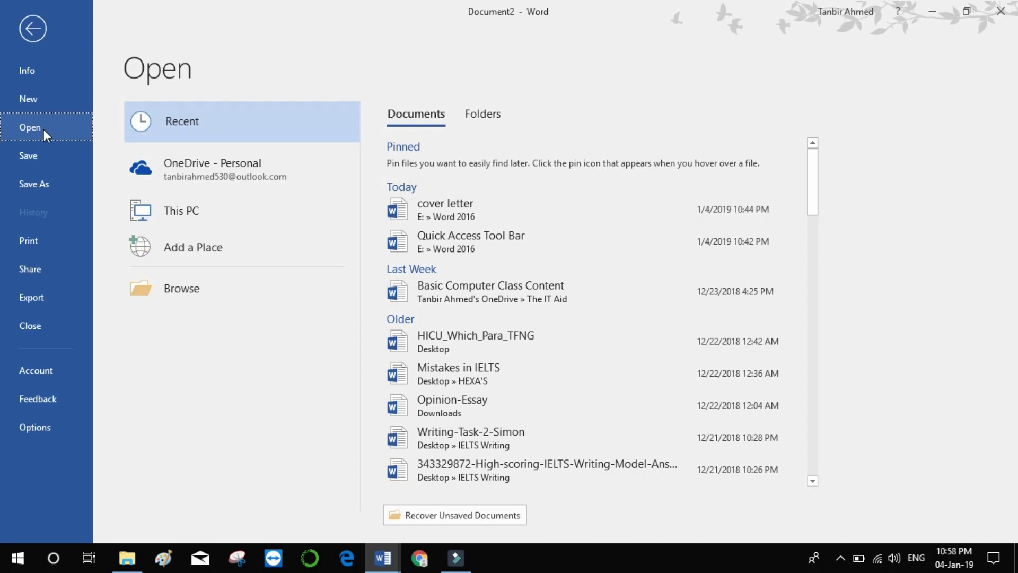
{"action": "scroll", "coordinate": [572, 437], "scroll_direction": "down", "scroll_amount": 1}
{"action": "scroll", "coordinate": [572, 437], "scroll_direction": "down", "scroll_amount": 4}
{"action": "scroll", "coordinate": [573, 435], "scroll_direction": "down", "scroll_amount": 2}
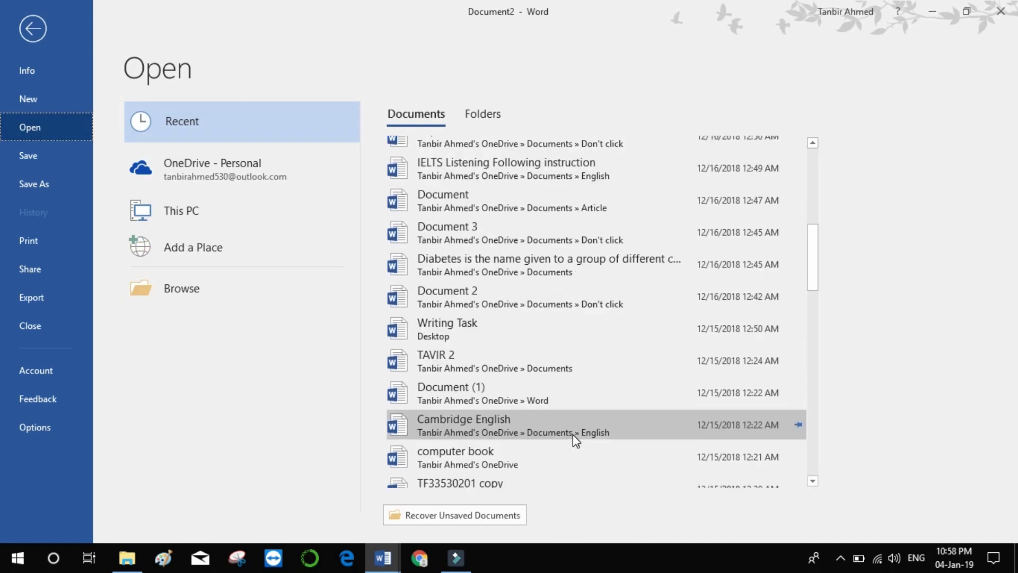
{"action": "mouse_move", "coordinate": [568, 232]}
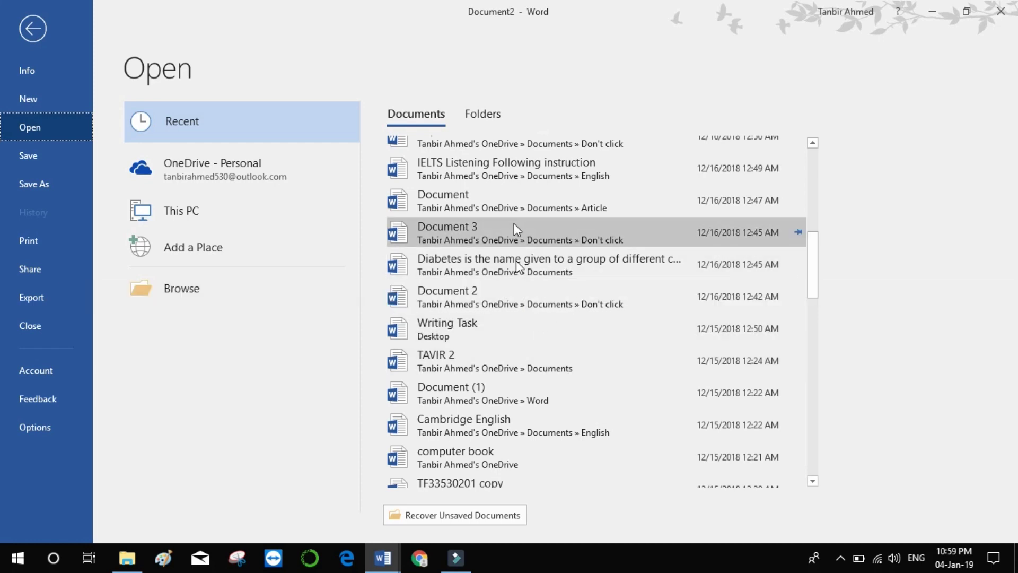
{"action": "scroll", "coordinate": [520, 310], "scroll_direction": "down", "scroll_amount": 3}
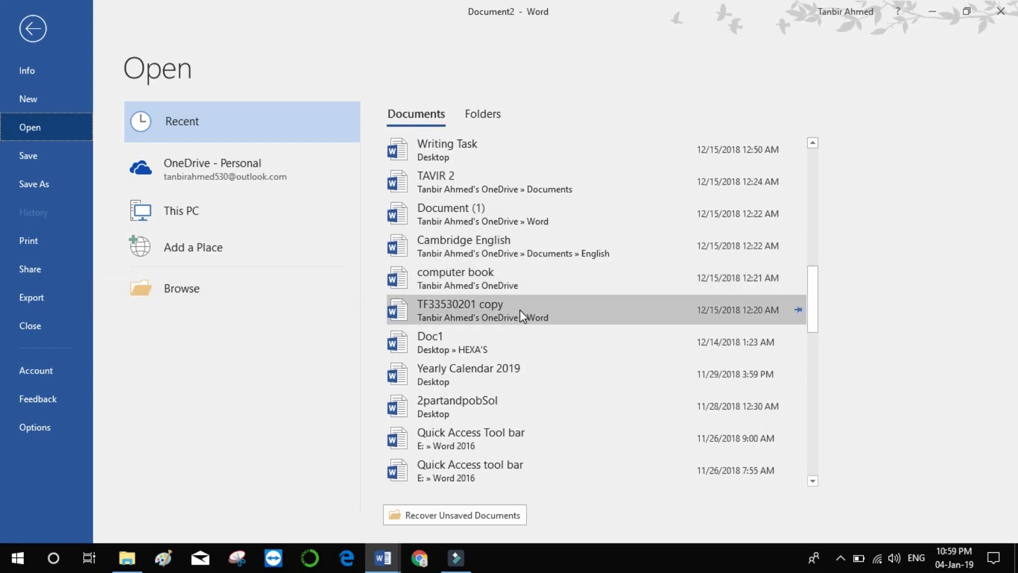
{"action": "scroll", "coordinate": [519, 309], "scroll_direction": "down", "scroll_amount": 3}
{"action": "scroll", "coordinate": [520, 311], "scroll_direction": "down", "scroll_amount": 3}
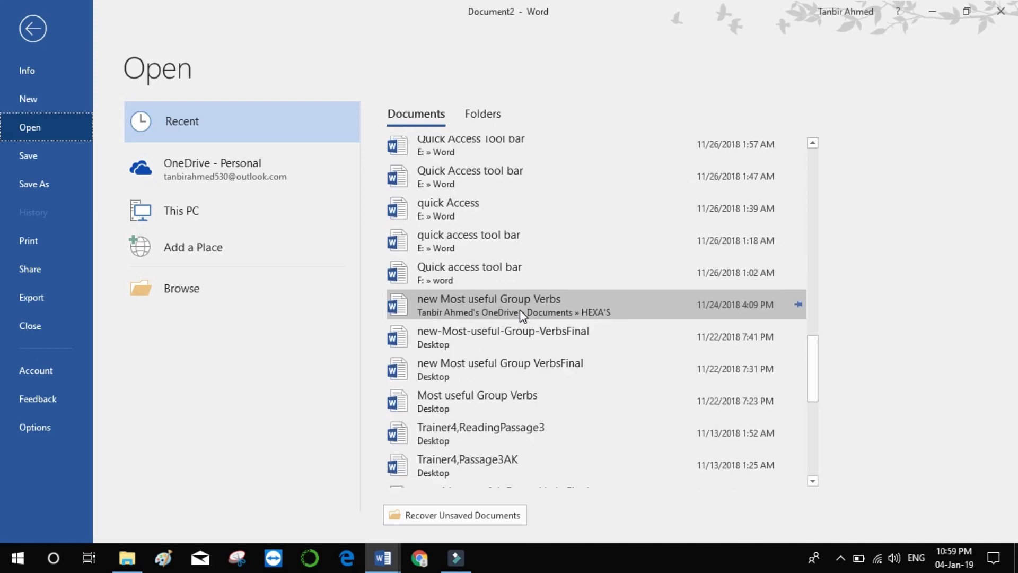
- Browse to ABC (E:) > Word 2016 and open the Quick Access Tool Bar document
{"action": "left_click", "coordinate": [199, 293]}
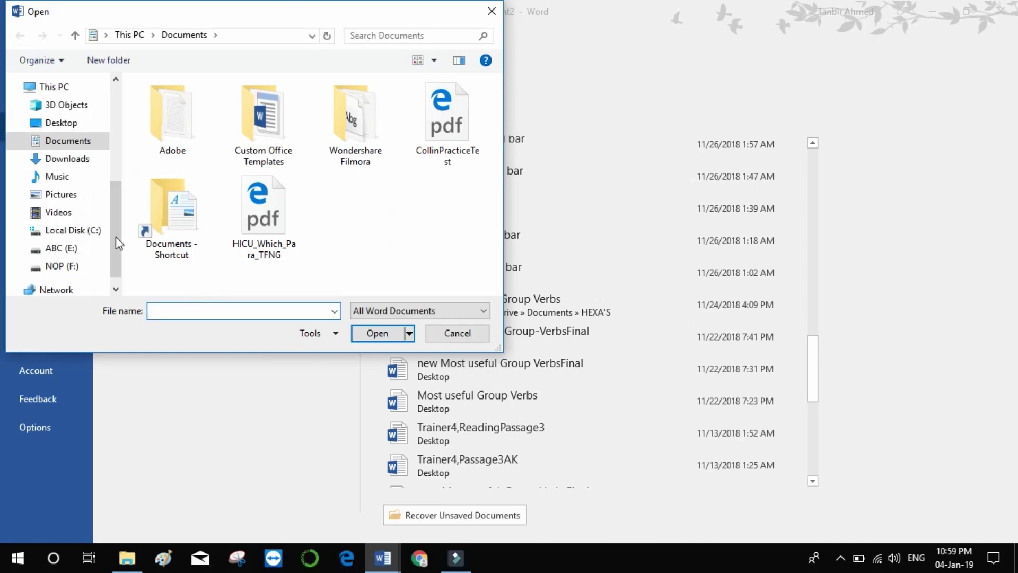
{"action": "scroll", "coordinate": [71, 247], "scroll_direction": "down", "scroll_amount": 1}
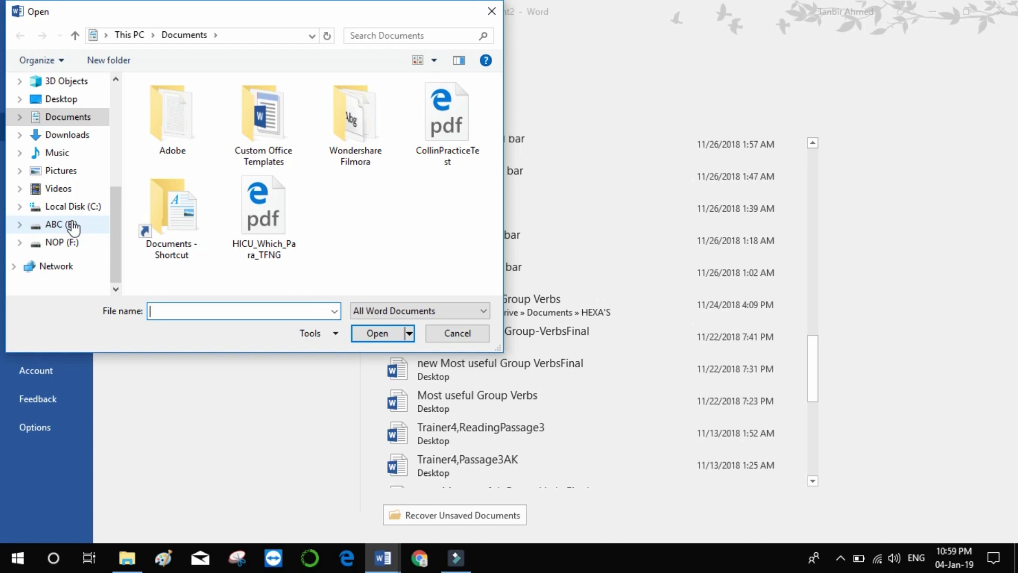
{"action": "left_click", "coordinate": [73, 227]}
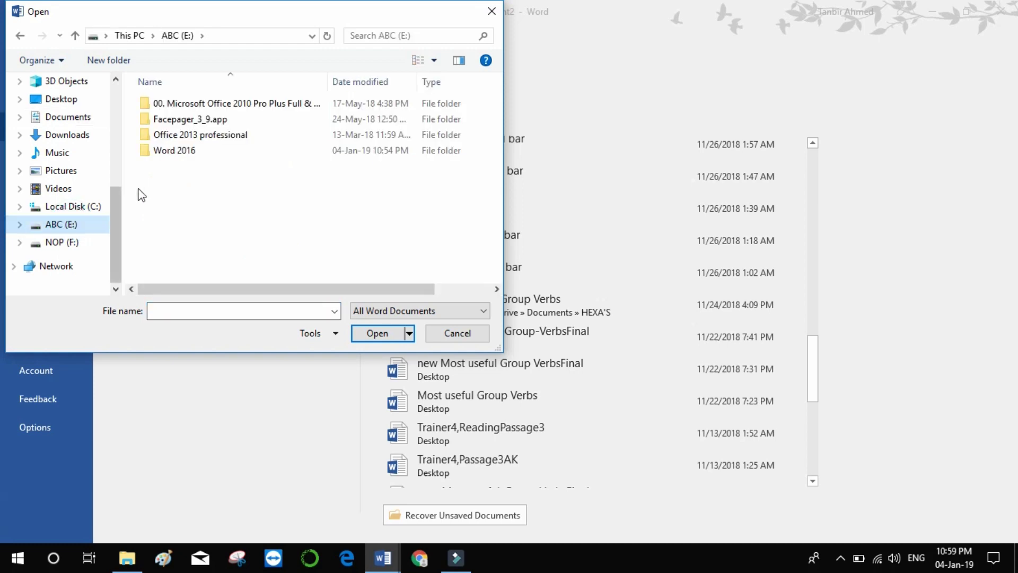
{"action": "double_click", "coordinate": [183, 151]}
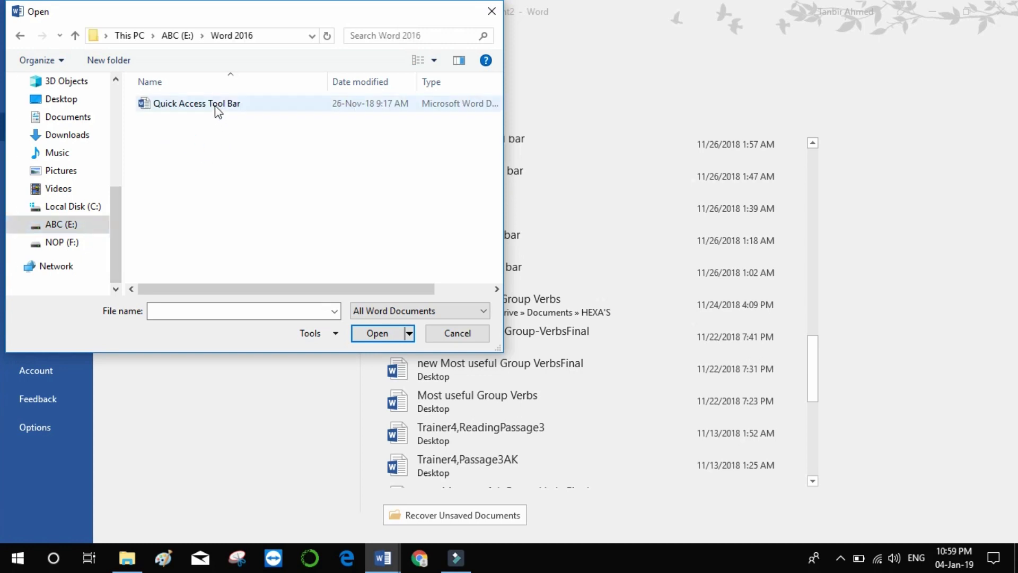
{"action": "mouse_move", "coordinate": [196, 103]}
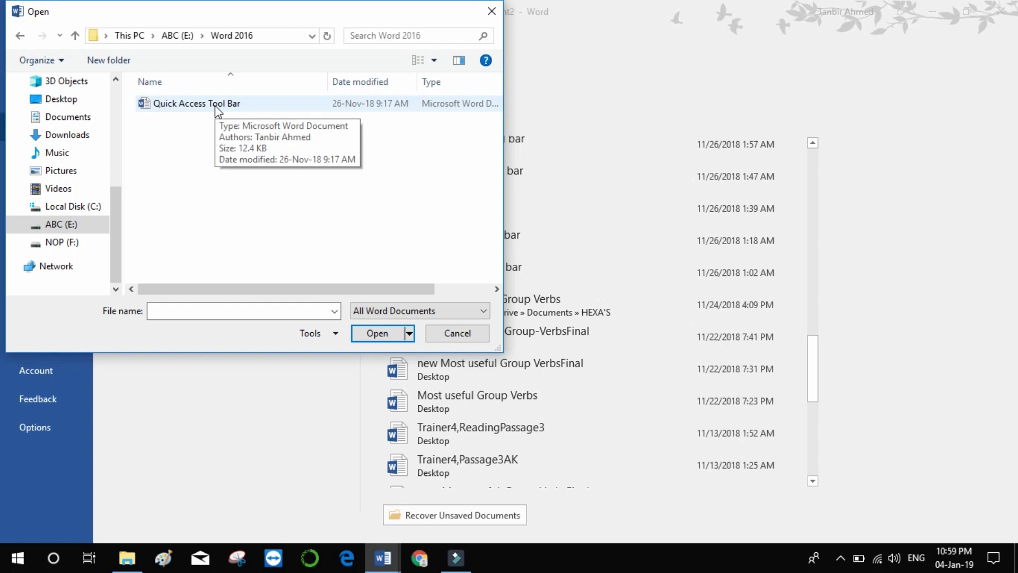
{"action": "left_click", "coordinate": [216, 106]}
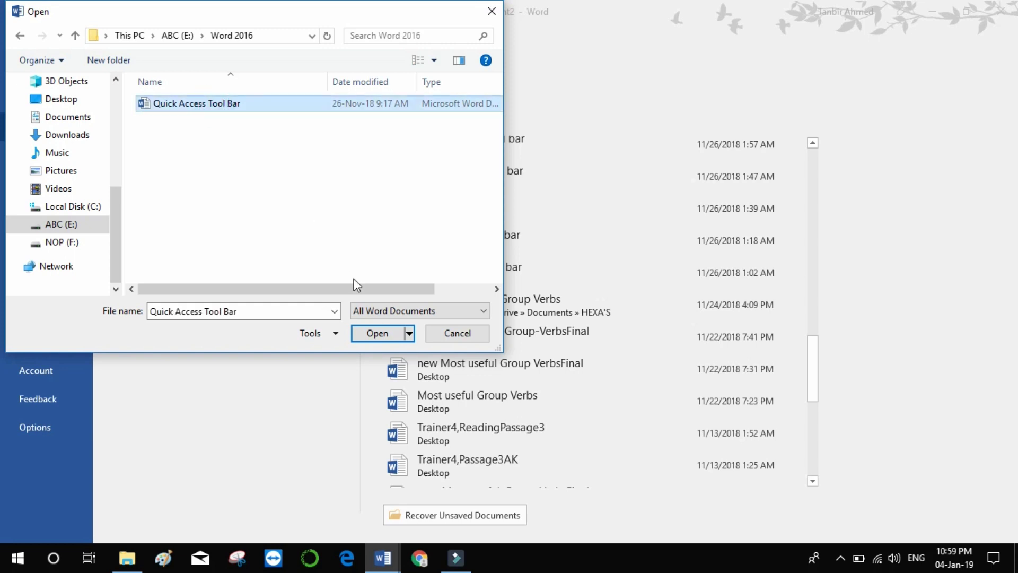
{"action": "left_click", "coordinate": [379, 332]}
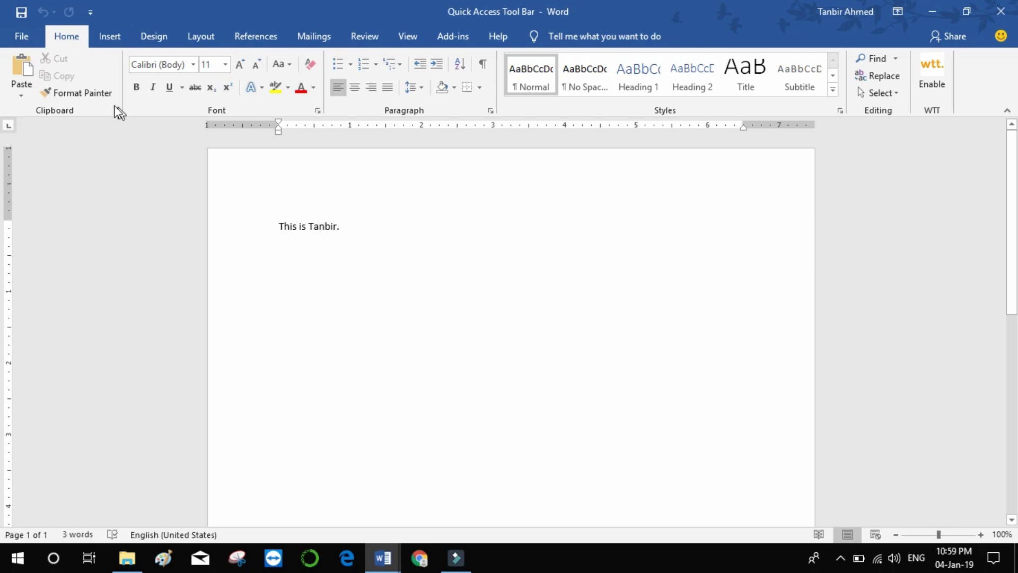
- Open and close the File backstage twice, returning to the Quick Access Tool Bar document
{"action": "left_click", "coordinate": [22, 36]}
{"action": "key", "text": "Escape"}
{"action": "left_click", "coordinate": [29, 45]}
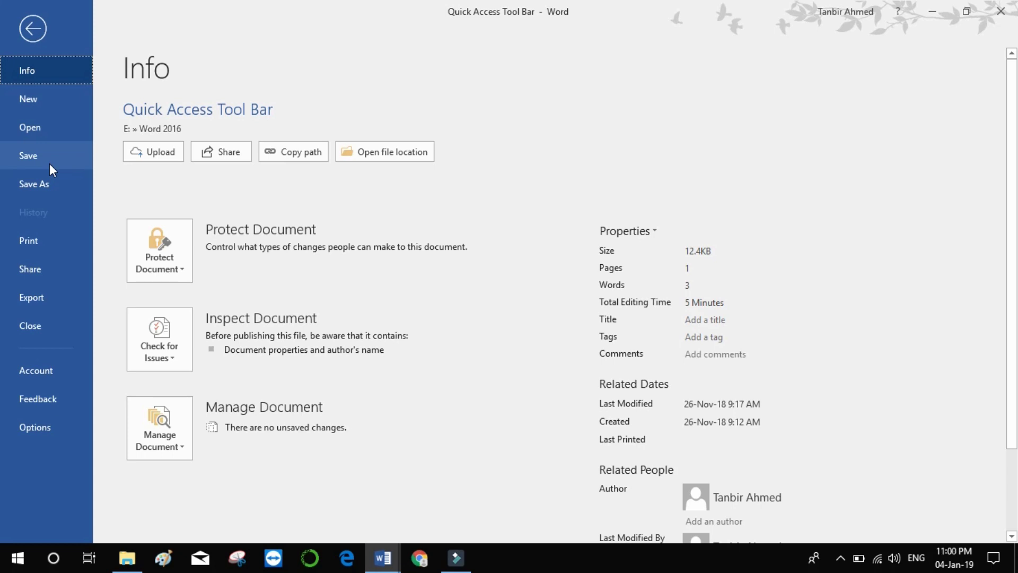
{"action": "left_click", "coordinate": [41, 19]}
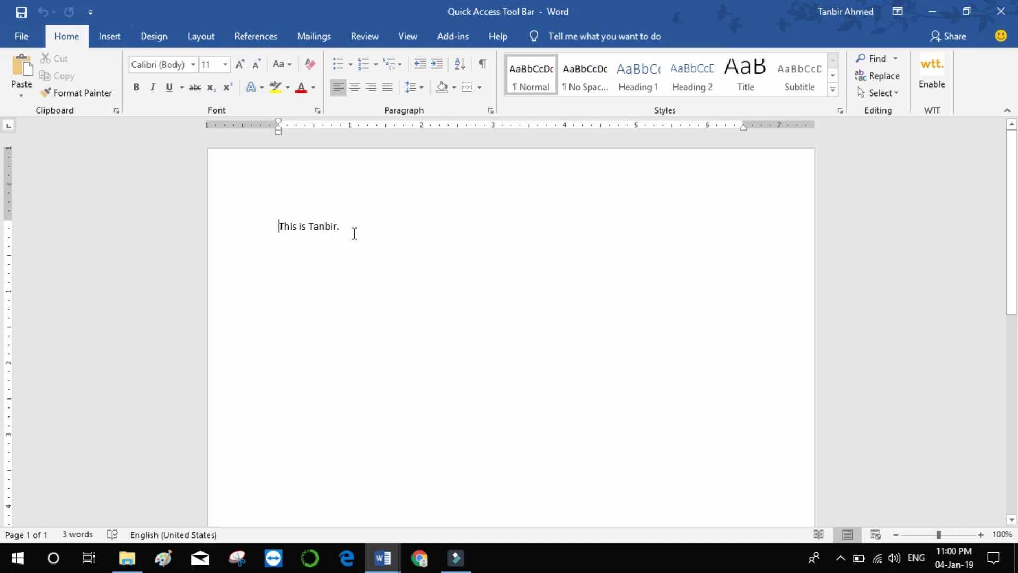
- Save the Quick Access Tool Bar document, minimize Word, and show its three open windows
{"action": "left_click", "coordinate": [21, 12]}
{"action": "left_click", "coordinate": [388, 556]}
{"action": "left_click", "coordinate": [389, 560]}
{"action": "mouse_move", "coordinate": [383, 487]}
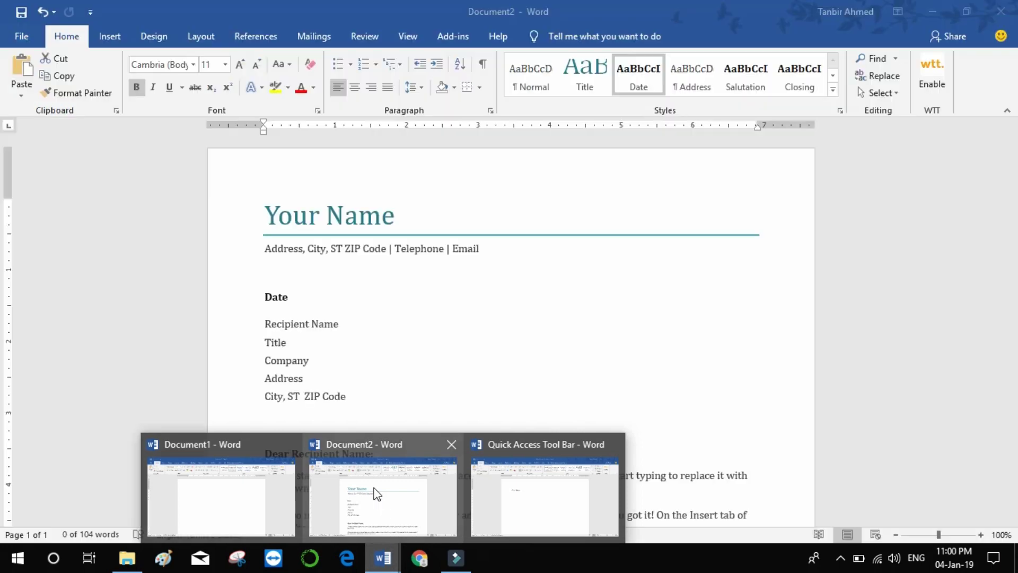
- Bring Document2 forward and show its Save As page listing the Word 2016 and Desktop folders
{"action": "left_click", "coordinate": [374, 490]}
{"action": "left_click", "coordinate": [391, 314]}
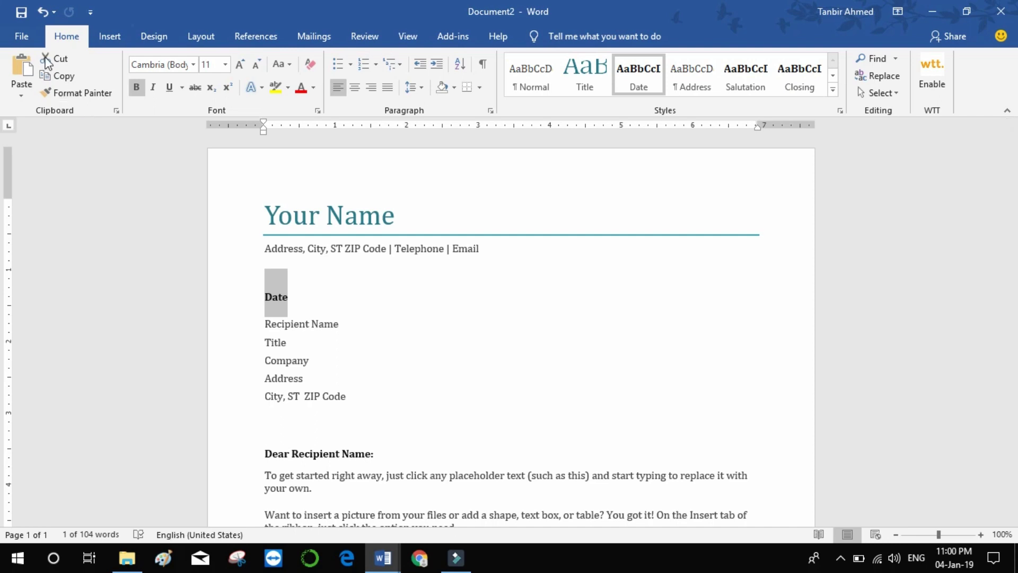
{"action": "left_click", "coordinate": [21, 37]}
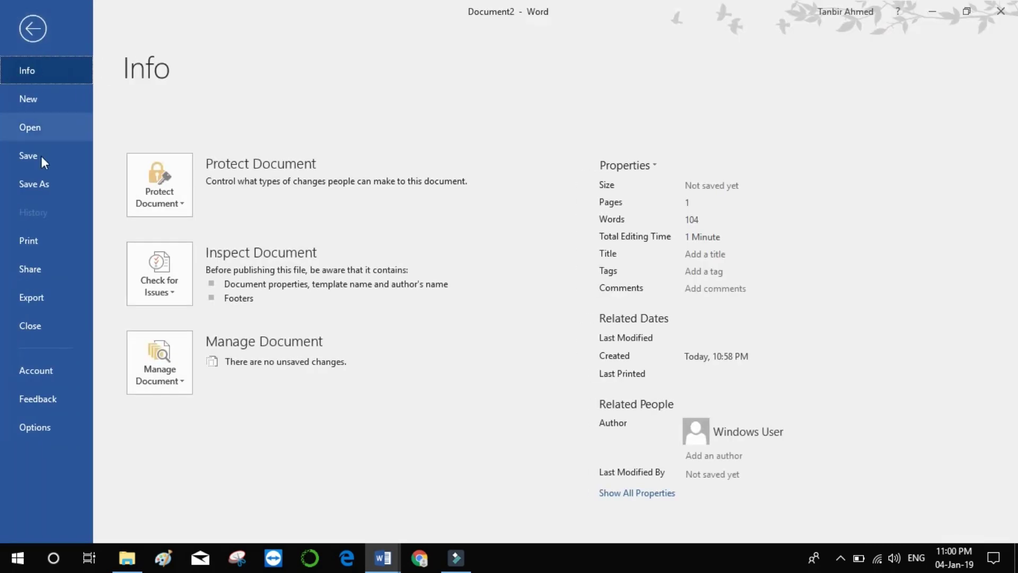
{"action": "left_click", "coordinate": [42, 159]}
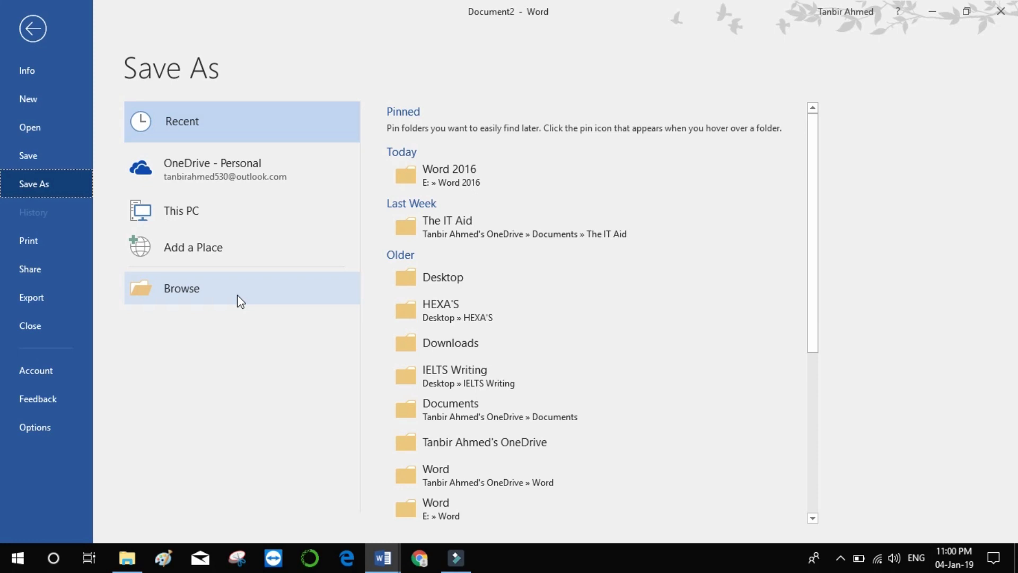
- Save the letter as 'Cover letter' in the Word 2016 folder on drive E:
{"action": "left_click", "coordinate": [492, 172]}
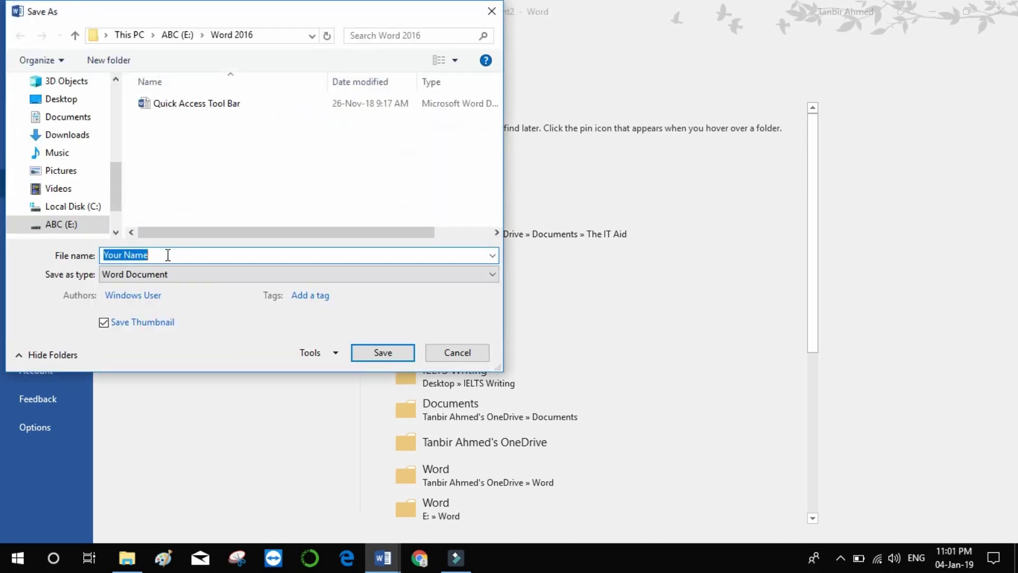
{"action": "type", "text": "Cover letter"}
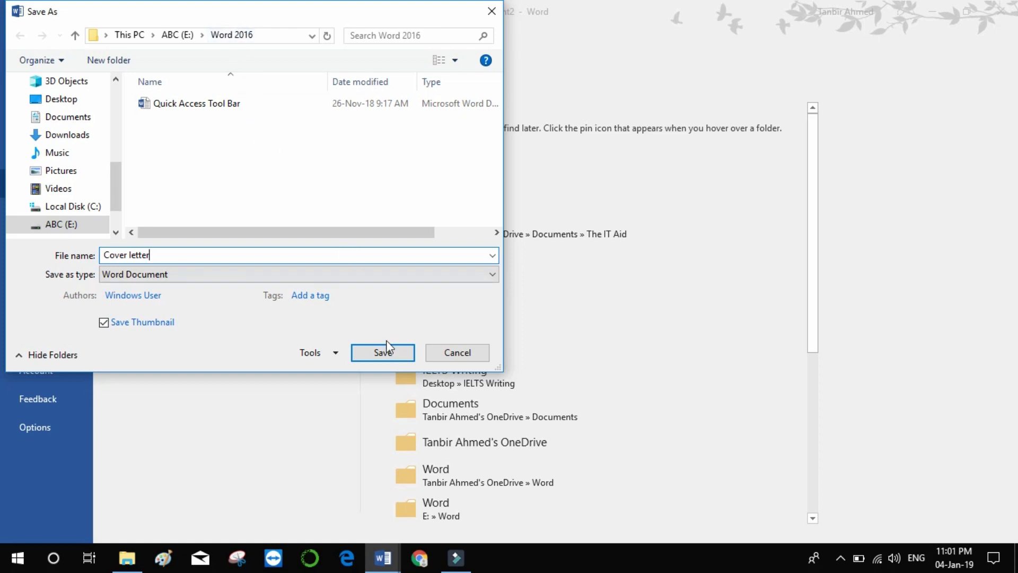
{"action": "left_click", "coordinate": [387, 354]}
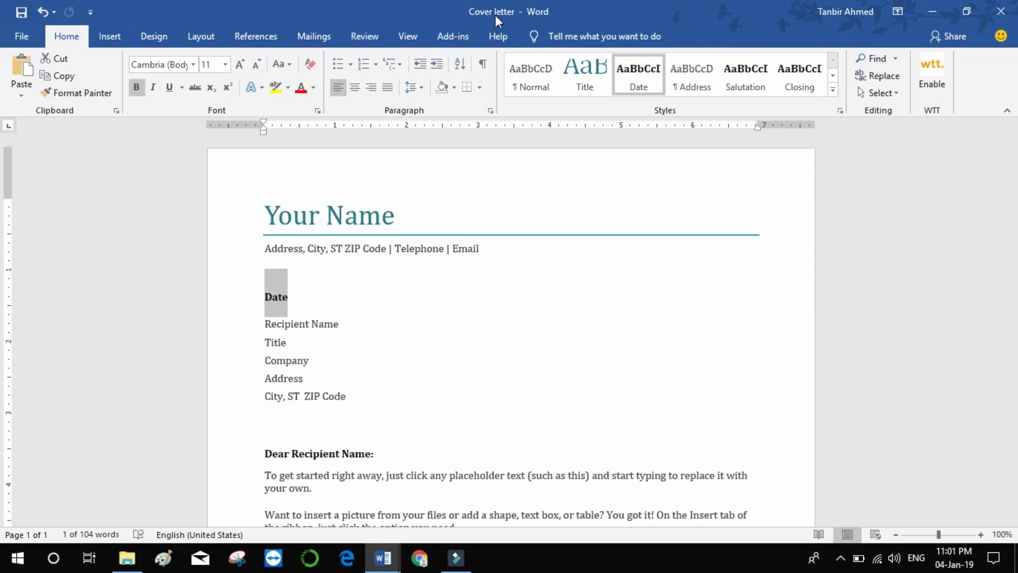
- Reopen File backstage for Cover letter and show Save As with Word 2016 under Today
{"action": "left_click", "coordinate": [19, 37]}
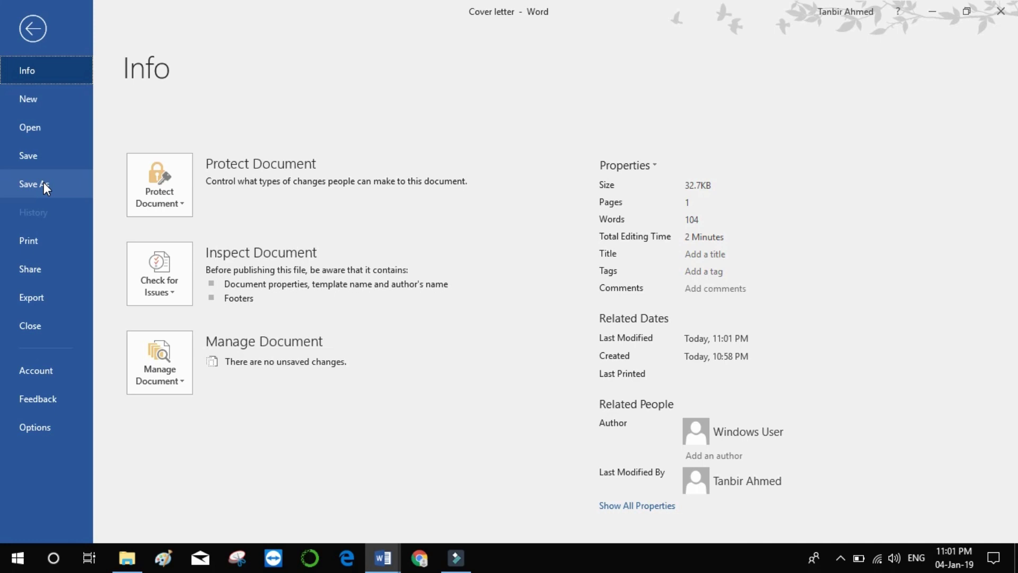
{"action": "left_click", "coordinate": [36, 32]}
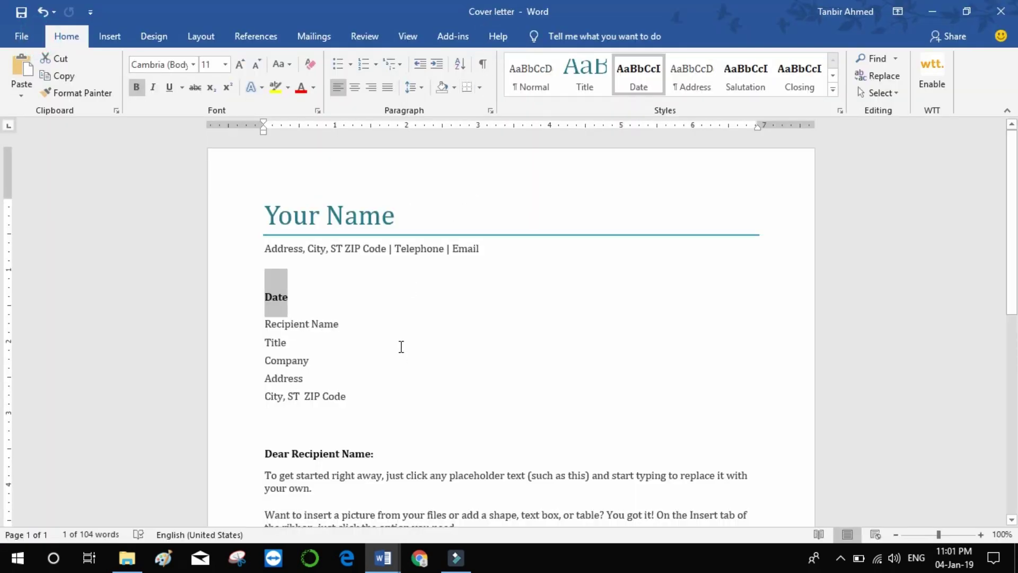
{"action": "left_click", "coordinate": [27, 37]}
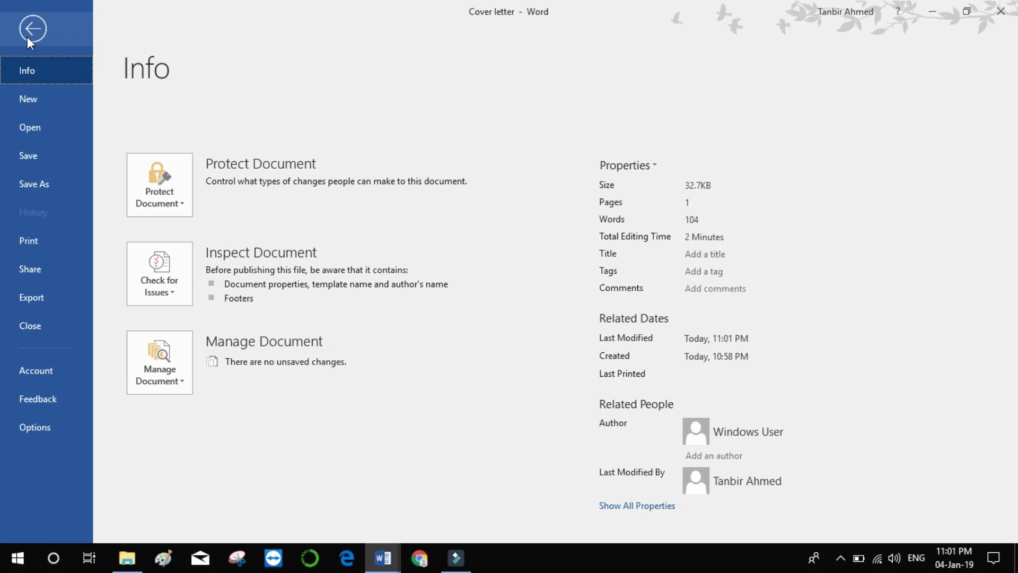
{"action": "left_click", "coordinate": [48, 185]}
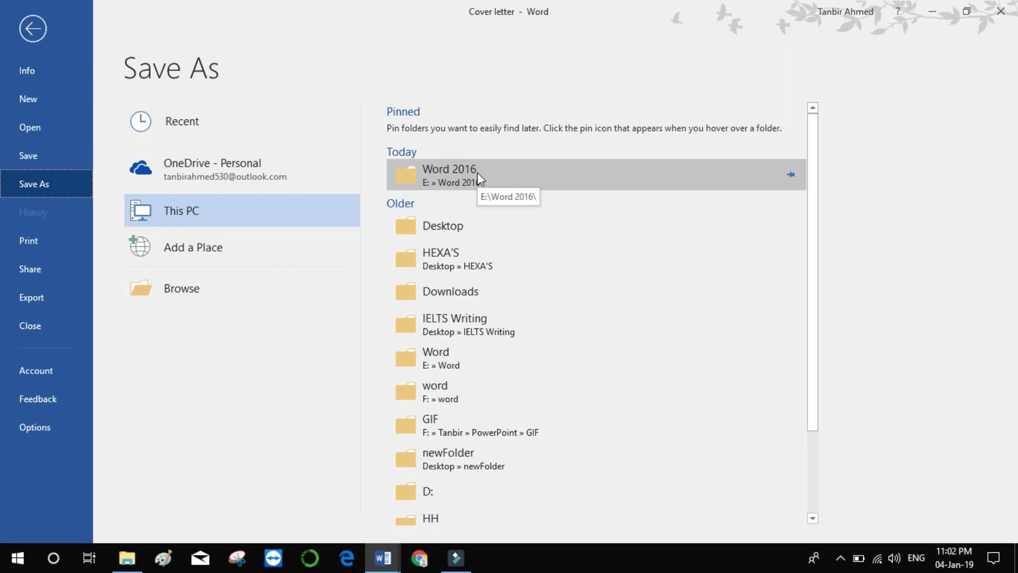
- Target the Word 2016 folder, rename the file to 'letter', and list the save formats
{"action": "left_click", "coordinate": [478, 174]}
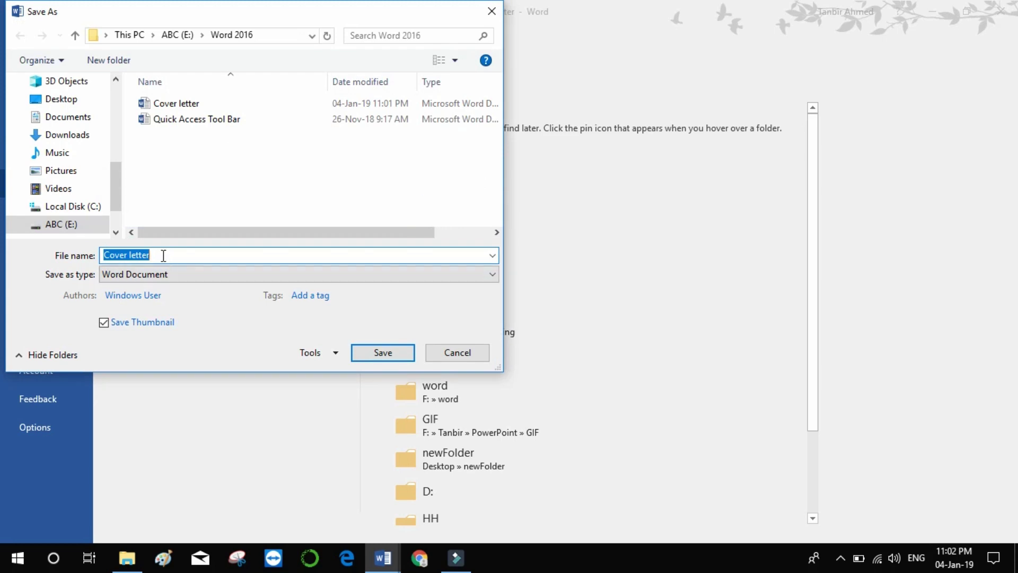
{"action": "left_click", "coordinate": [128, 255]}
{"action": "key", "text": "BackSpace"}
{"action": "key", "text": "BackSpace"}
{"action": "key", "text": "BackSpace"}
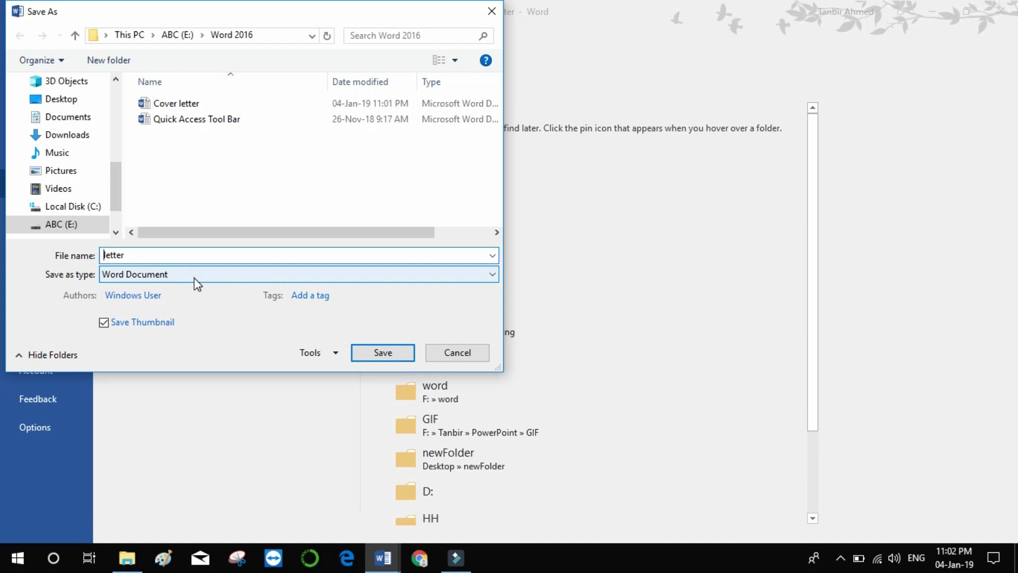
{"action": "left_click", "coordinate": [197, 284]}
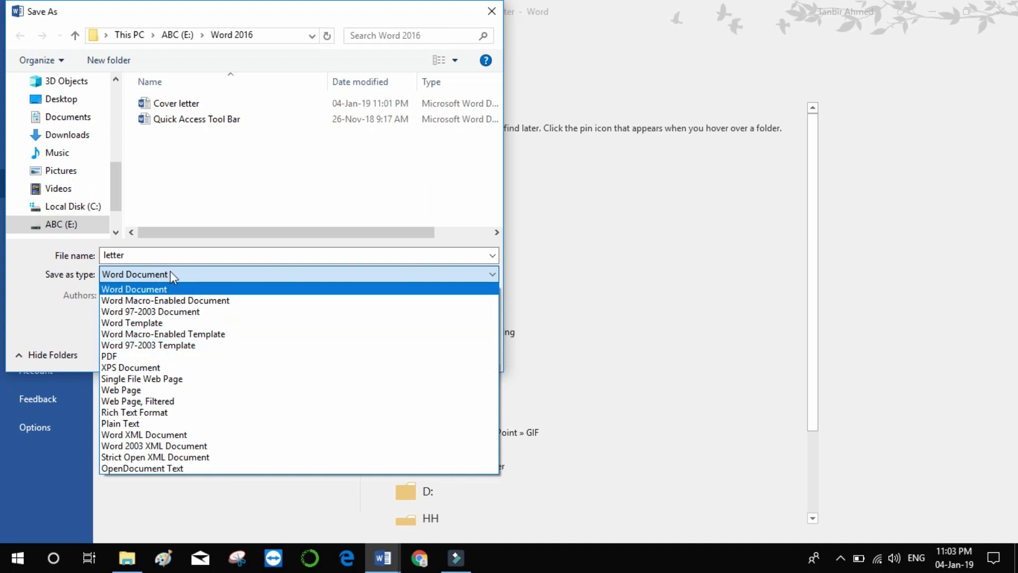
- Save the cover letter in PDF format as letter.pdf in the Word 2016 folder
{"action": "left_click", "coordinate": [126, 358]}
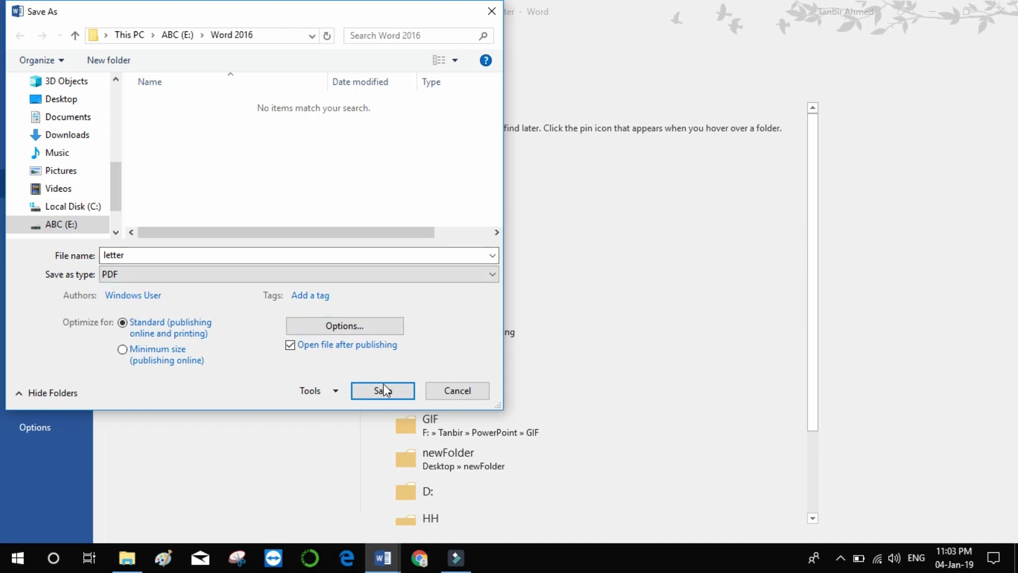
{"action": "left_click", "coordinate": [402, 391]}
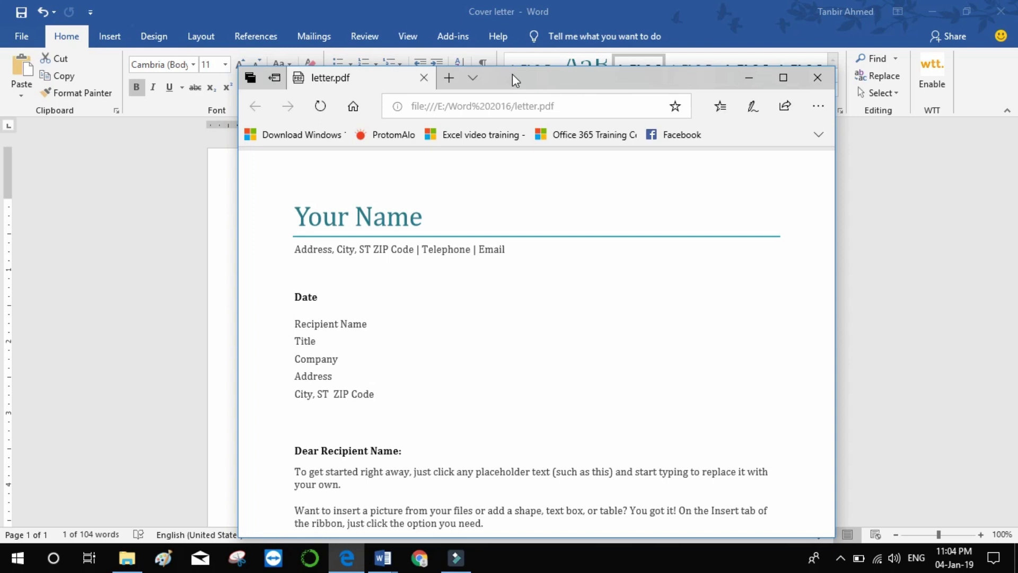
- Confirm the 79 KB letter PDF sits beside Cover letter, then return to the Cover letter document
{"action": "left_click", "coordinate": [128, 559]}
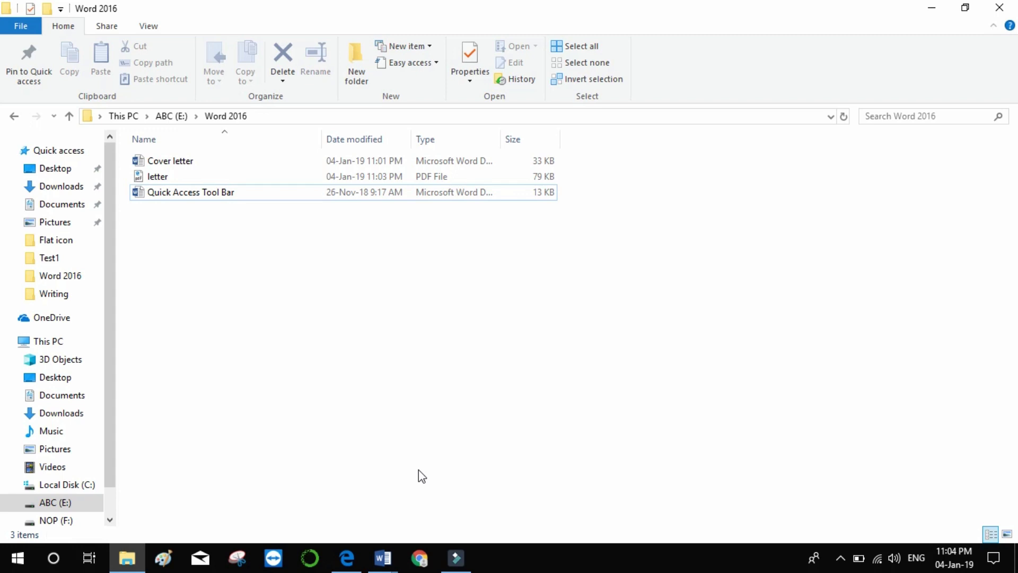
{"action": "left_click", "coordinate": [383, 552]}
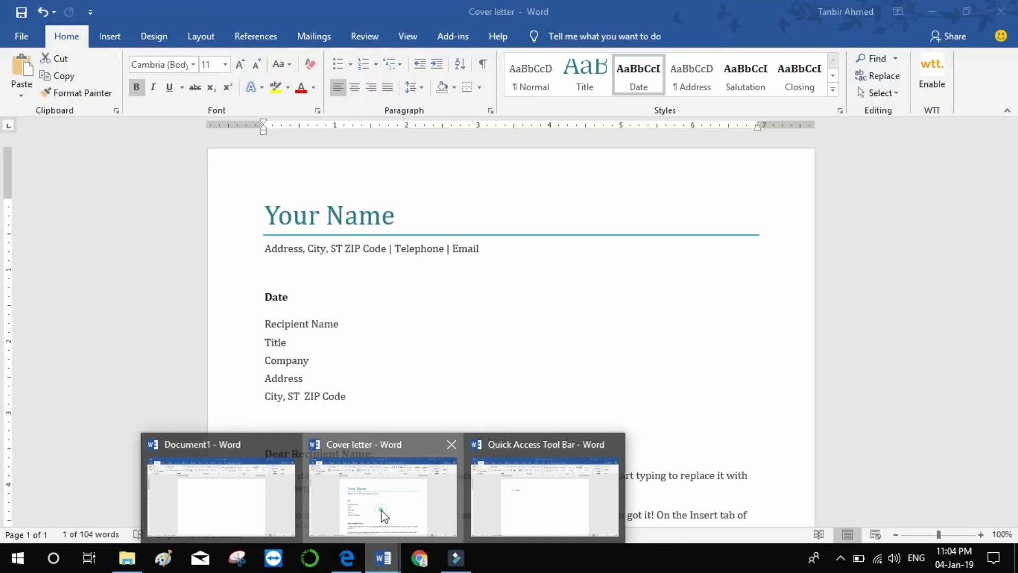
{"action": "left_click", "coordinate": [381, 512]}
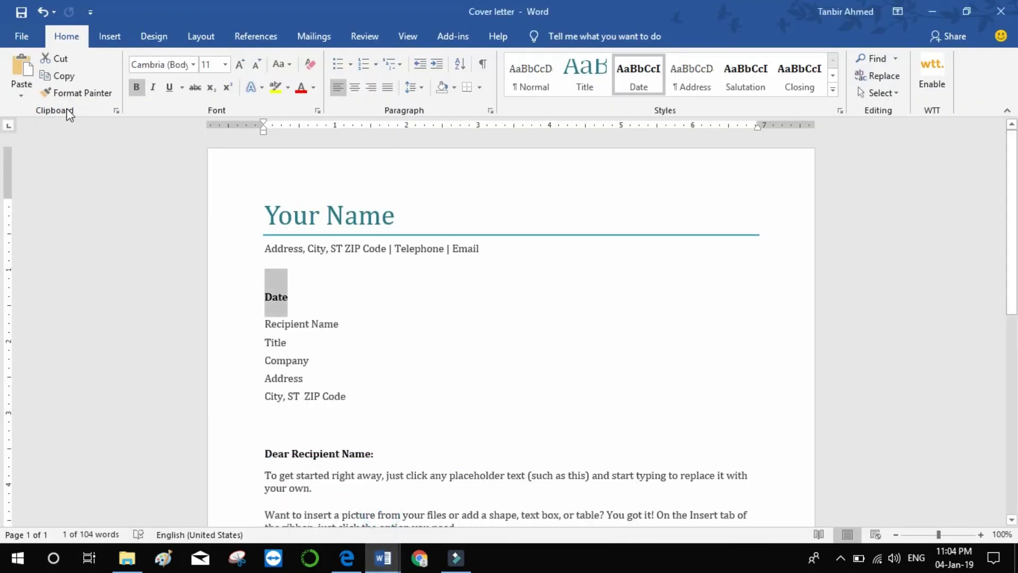
{"action": "left_click", "coordinate": [25, 39]}
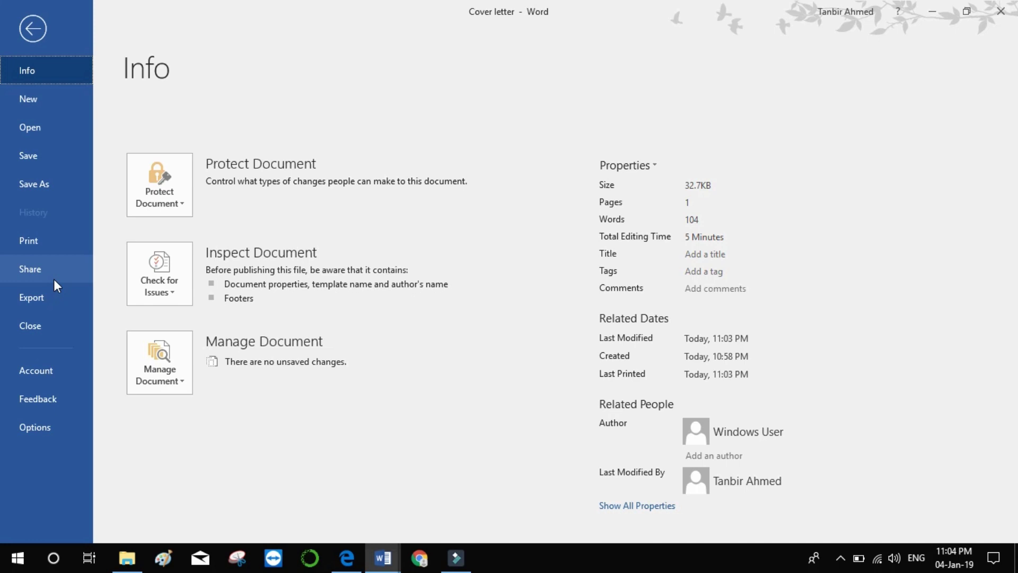
{"action": "left_click", "coordinate": [62, 306]}
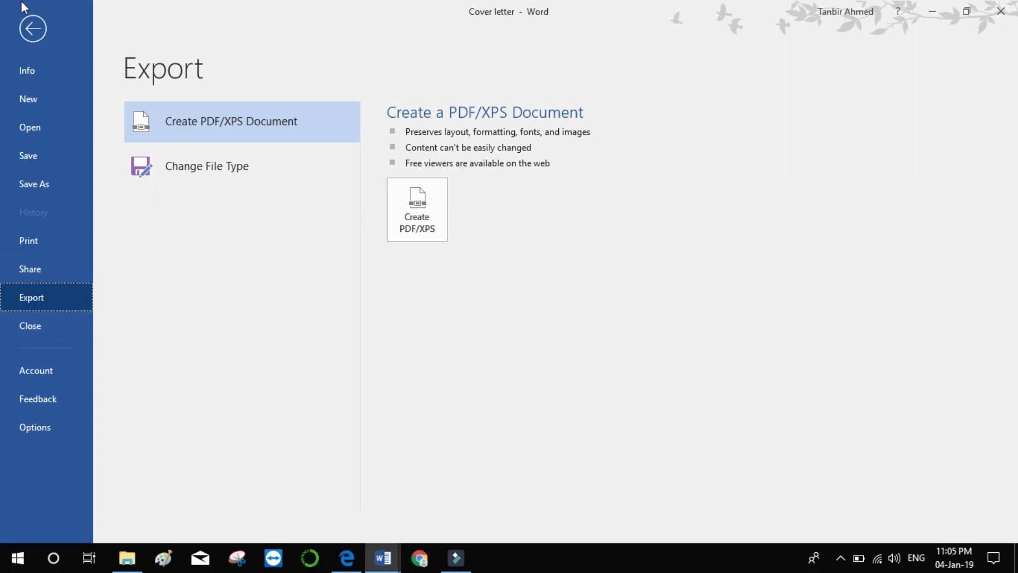
{"action": "left_click", "coordinate": [32, 27]}
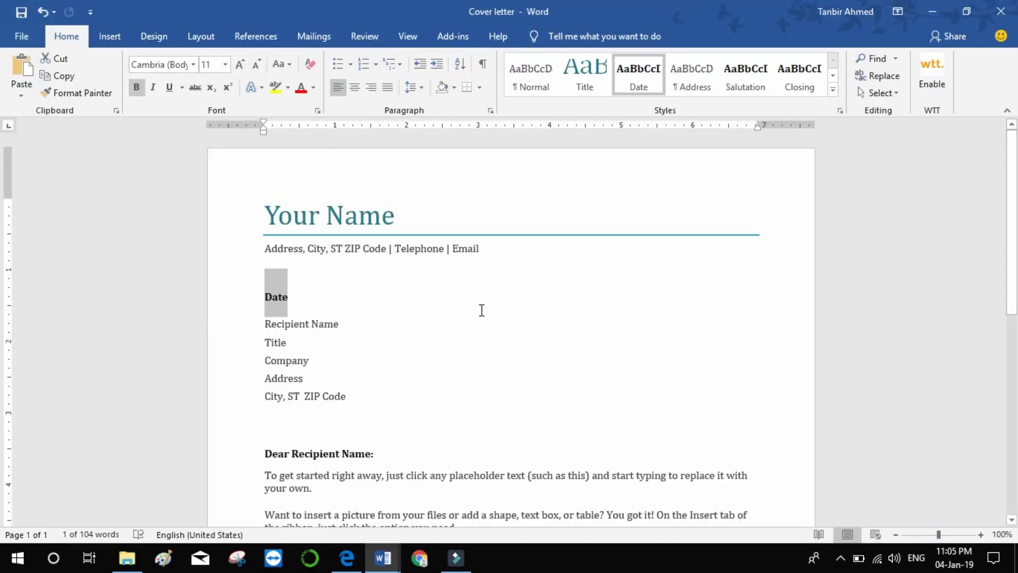
- Close Cover letter, Document1 and the Quick Access Tool Bar document one after another
{"action": "key", "text": "alt+F4"}
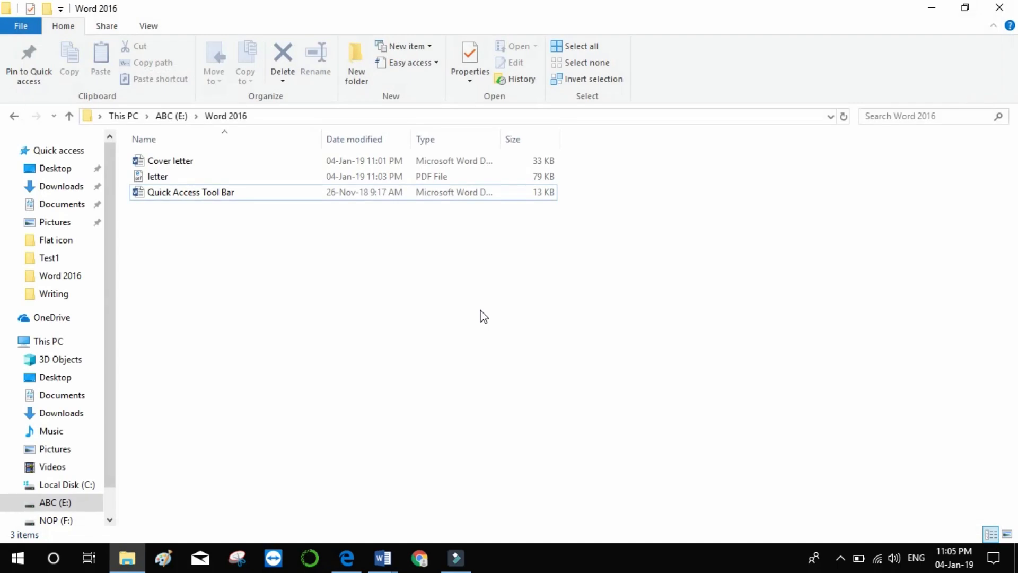
{"action": "left_click", "coordinate": [384, 557]}
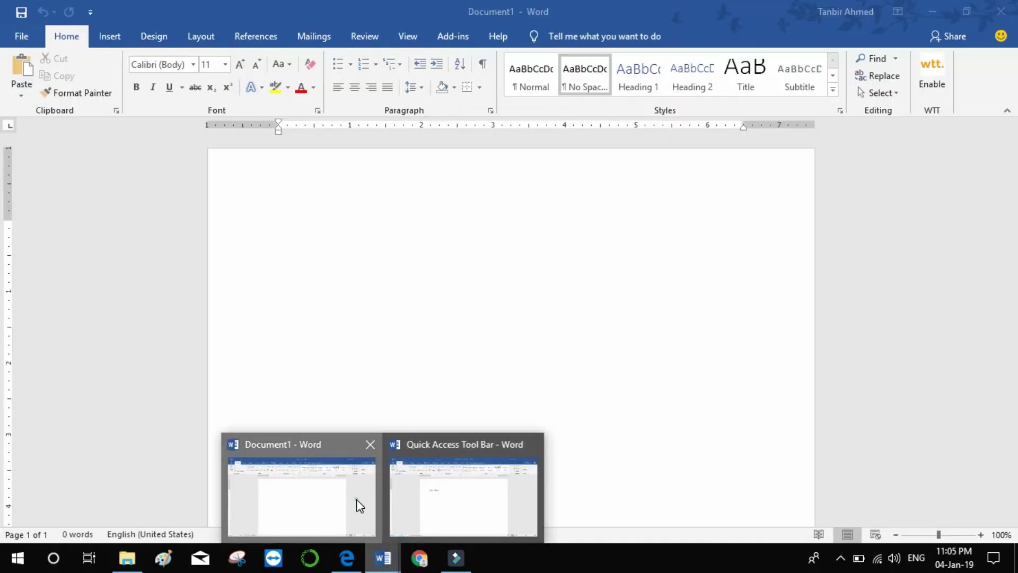
{"action": "left_click", "coordinate": [357, 498]}
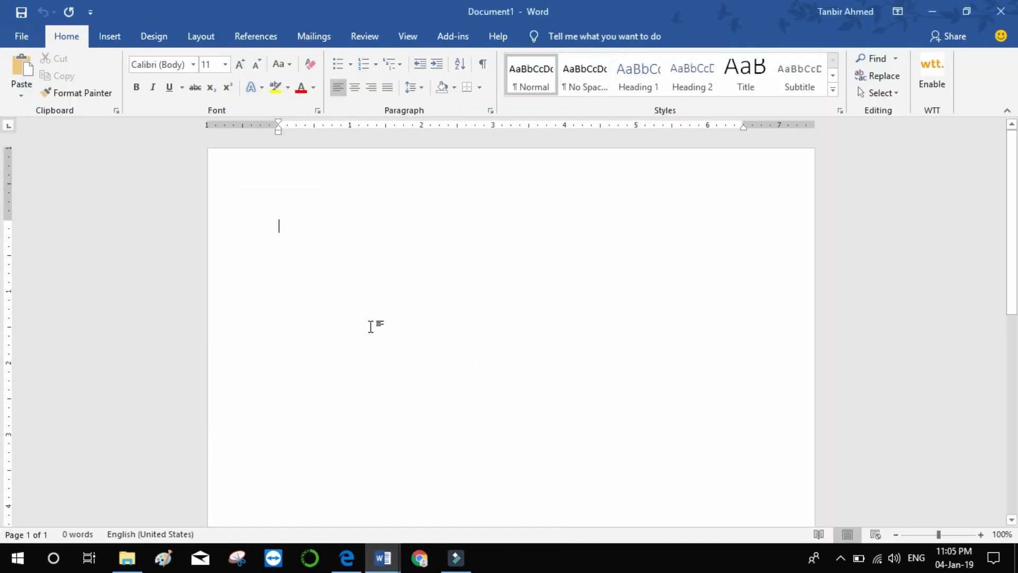
{"action": "key", "text": "alt+Tab"}
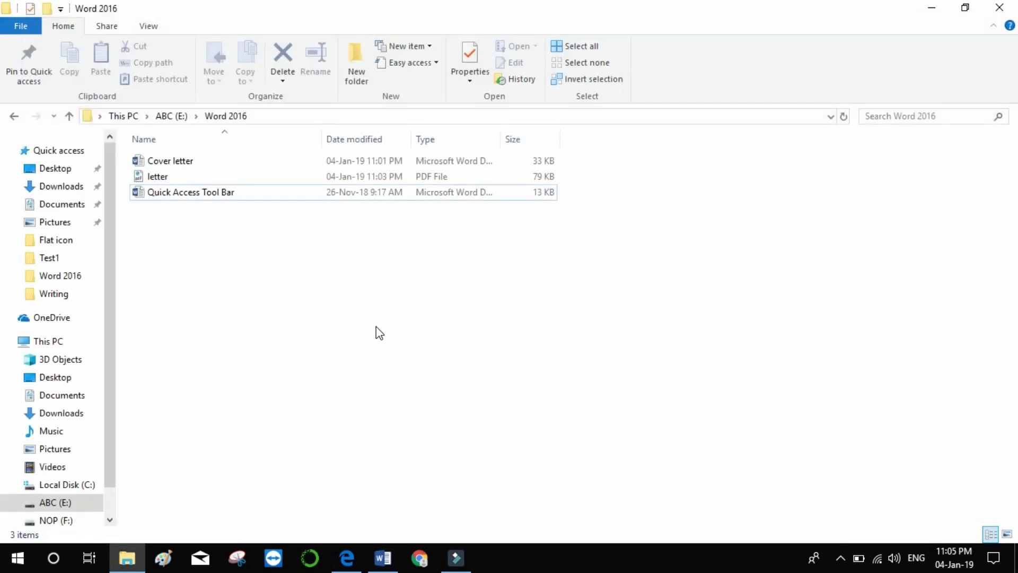
{"action": "left_click", "coordinate": [383, 558]}
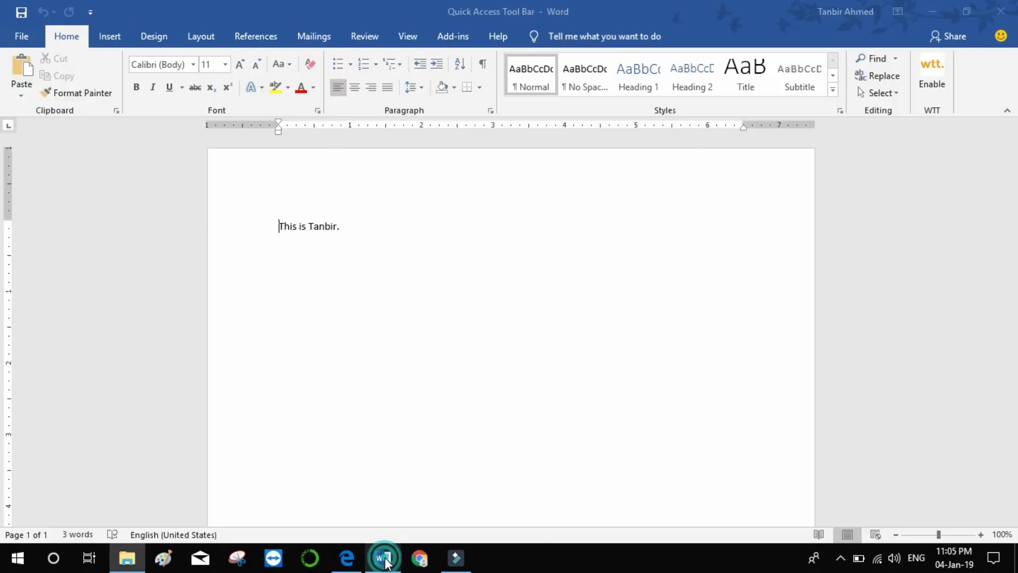
{"action": "left_click", "coordinate": [474, 387]}
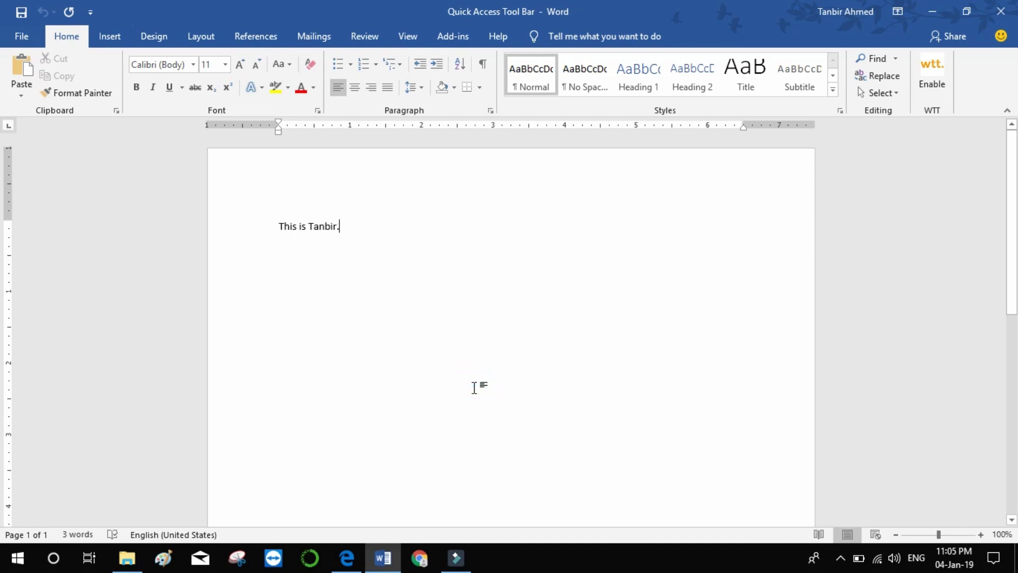
{"action": "key", "text": "ctrl+w"}
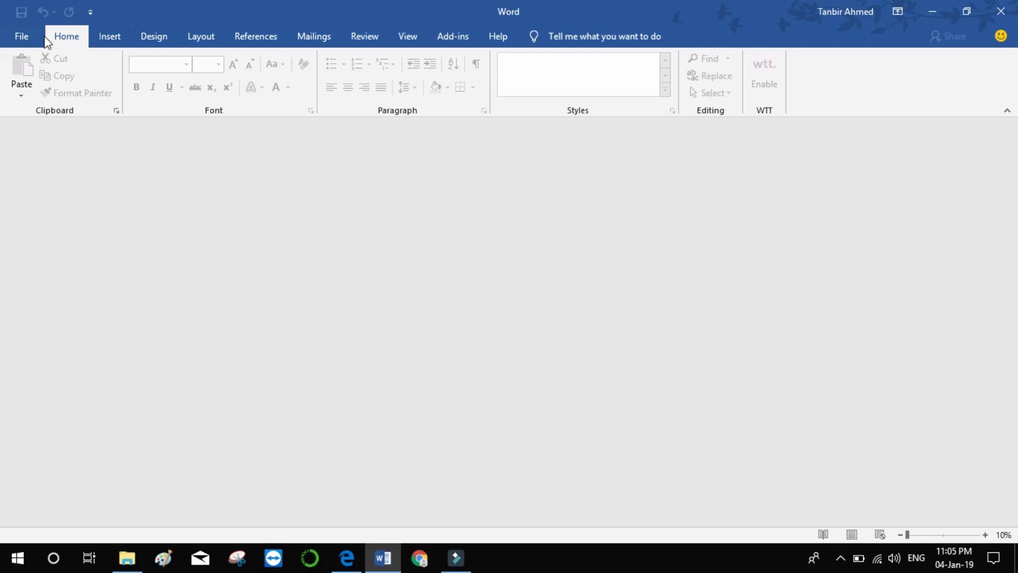
- Go to the File backstage's Feedback page with its smile, frown and suggestion options
{"action": "left_click", "coordinate": [24, 38]}
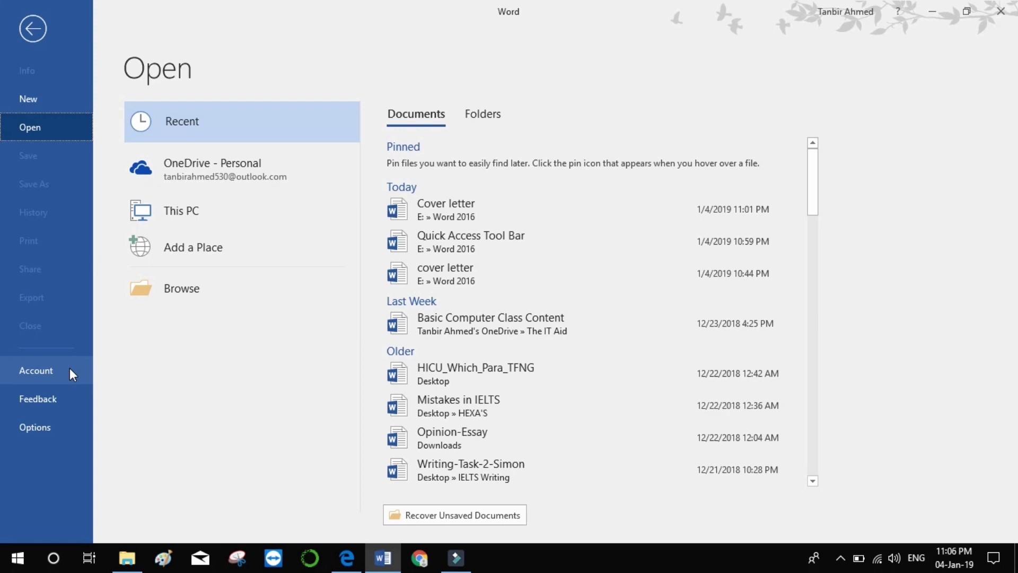
{"action": "left_click", "coordinate": [68, 398]}
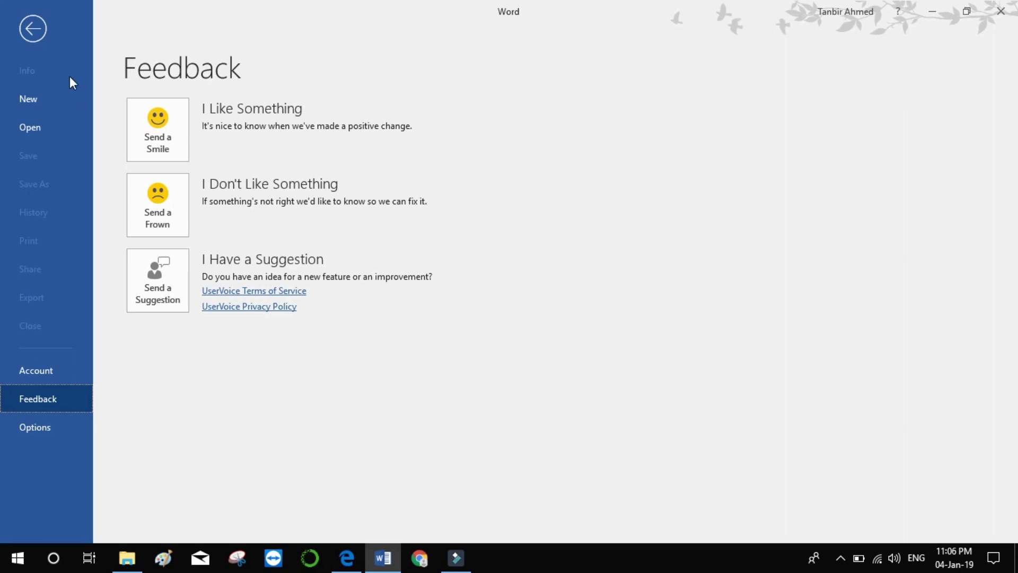
- Exit the backstage back to Word's empty main window
{"action": "left_click", "coordinate": [33, 28]}
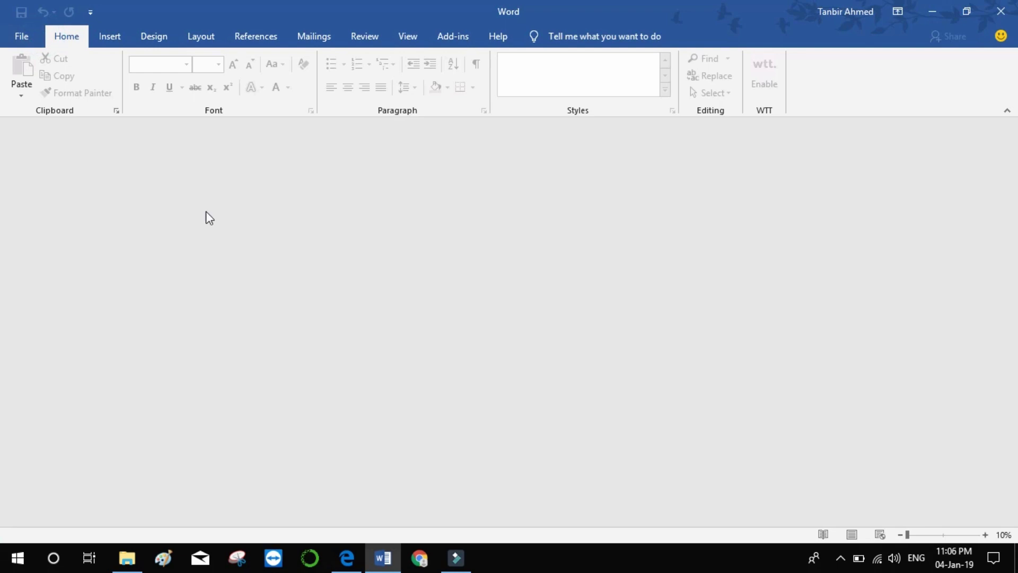